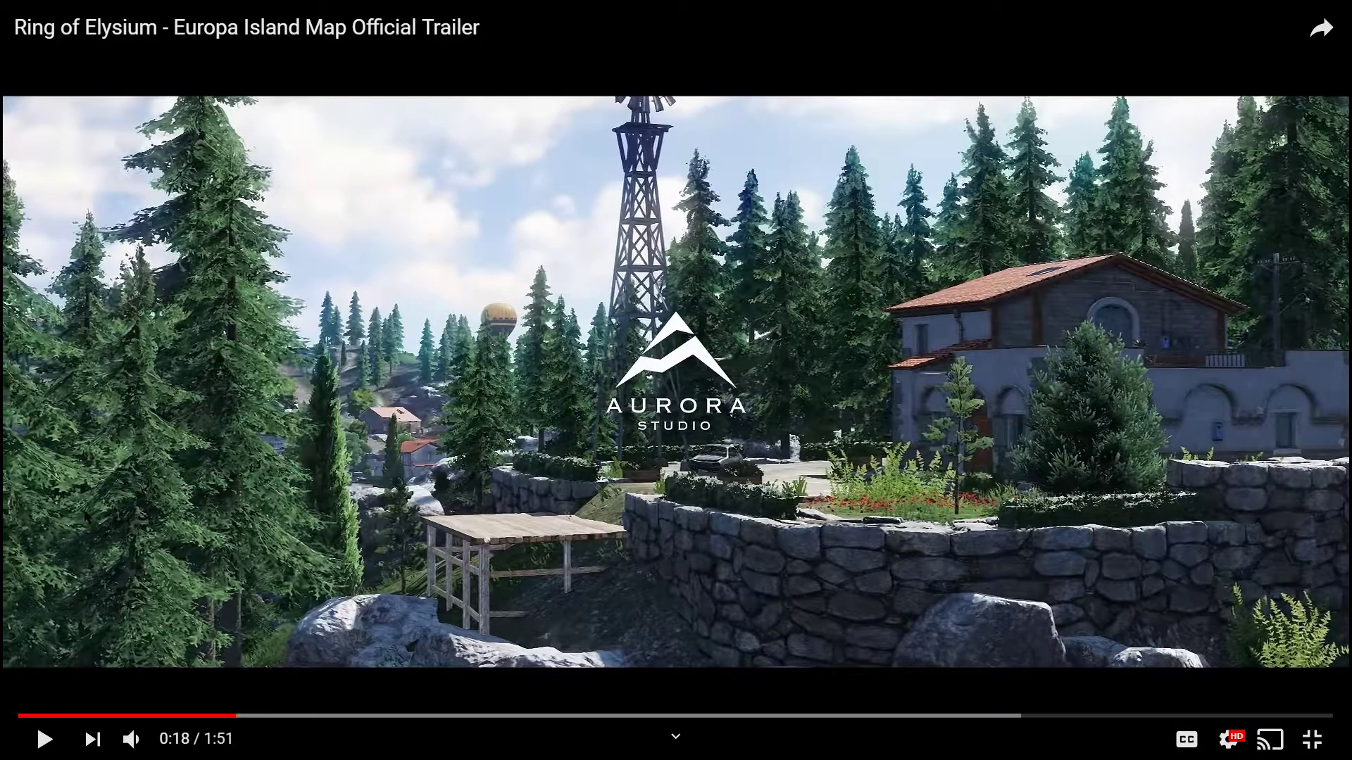
- Resume the Europa Island trailer, pausing and resuming it around 0:36
key(space)
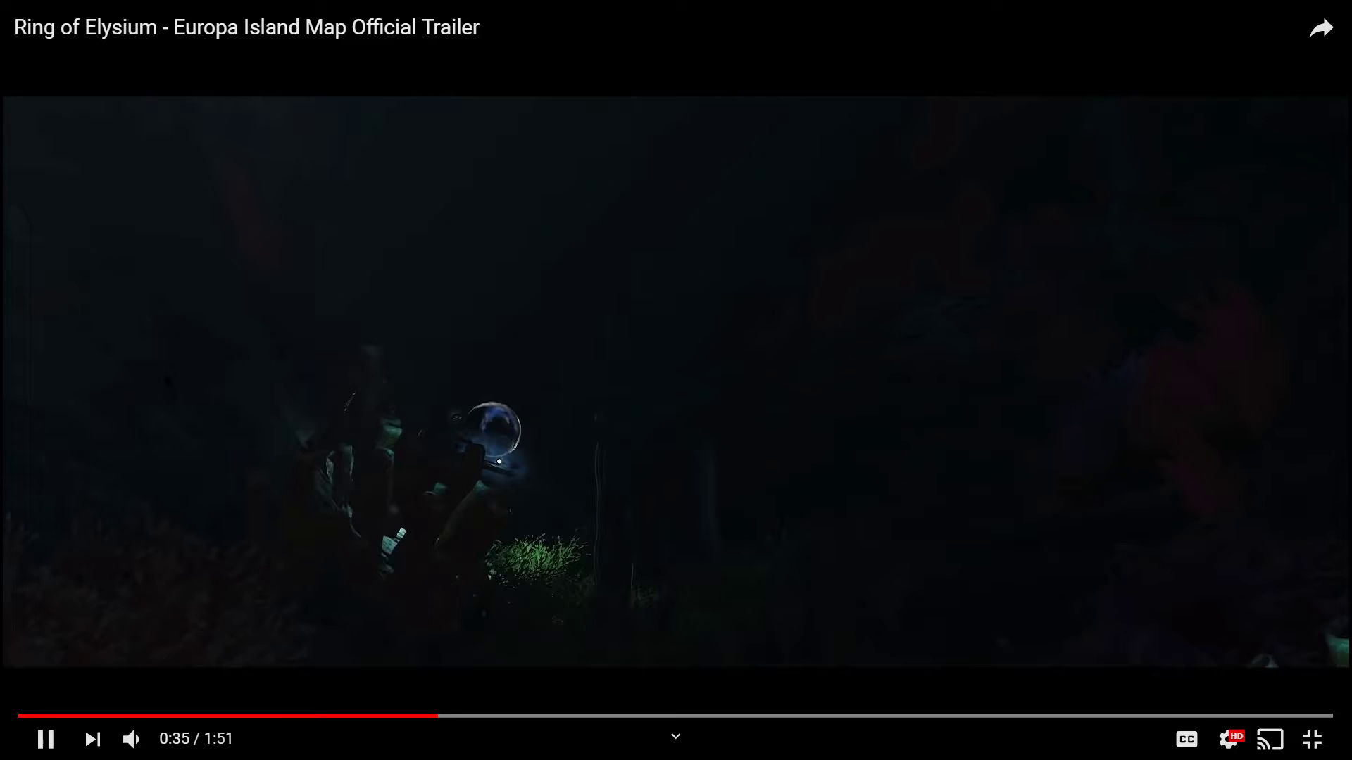
key(space)
click(420, 385)
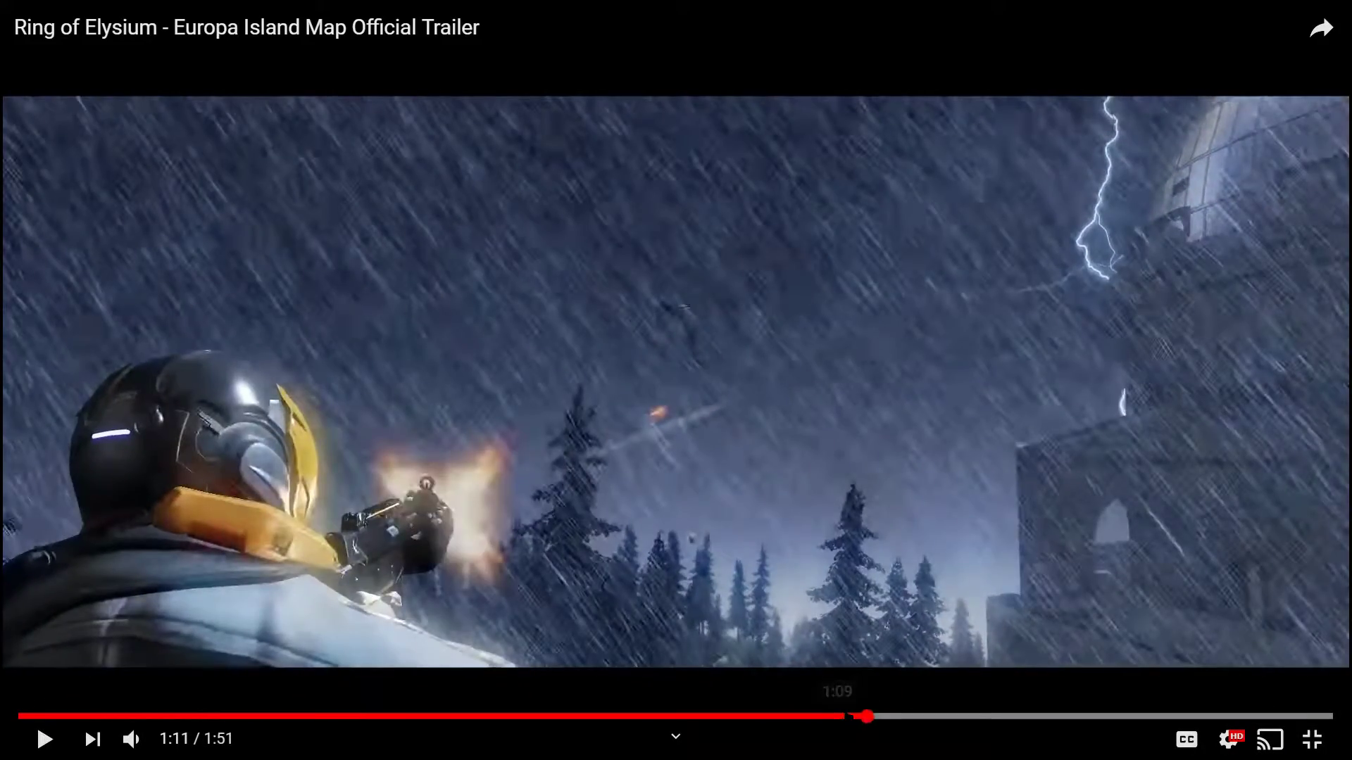
- Rewind the trailer to about 1:09, then play it and stop at 1:28
drag(835, 716, 857, 717)
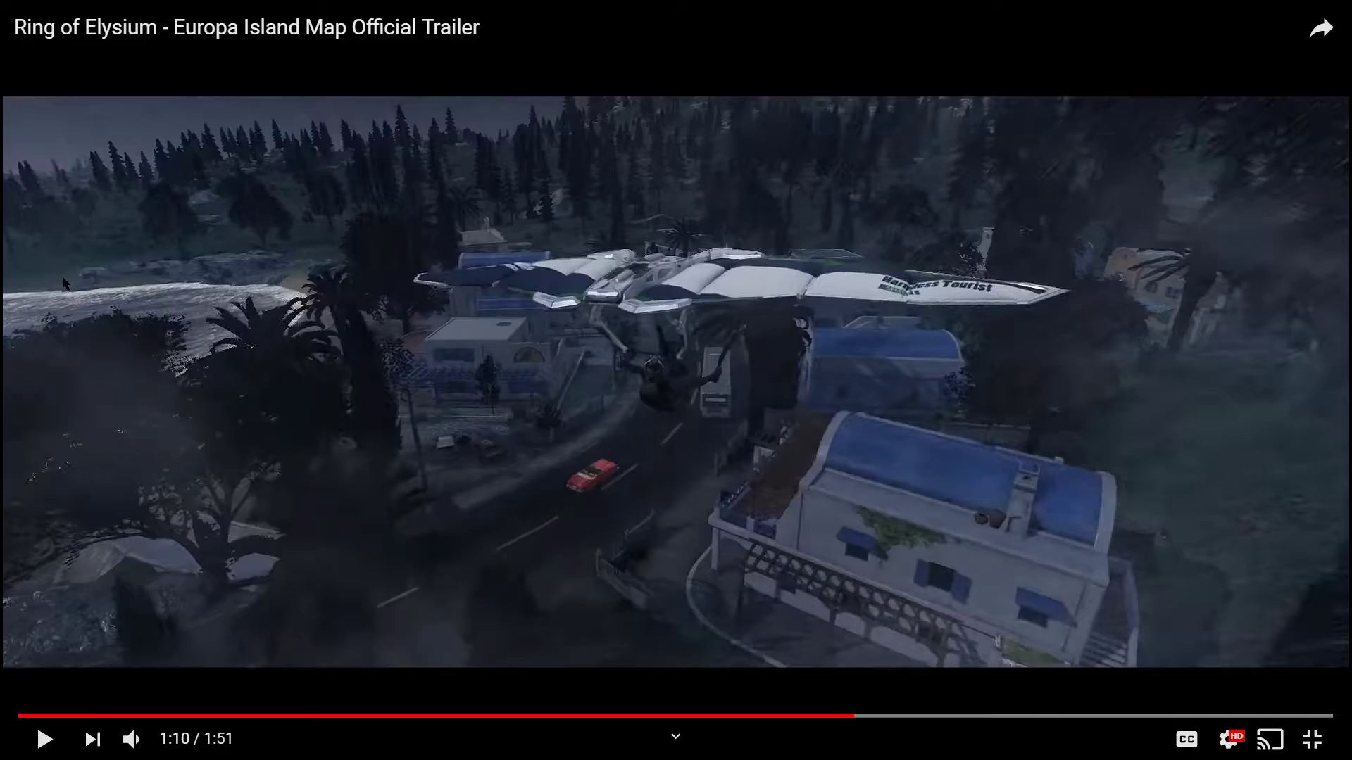
click(51, 271)
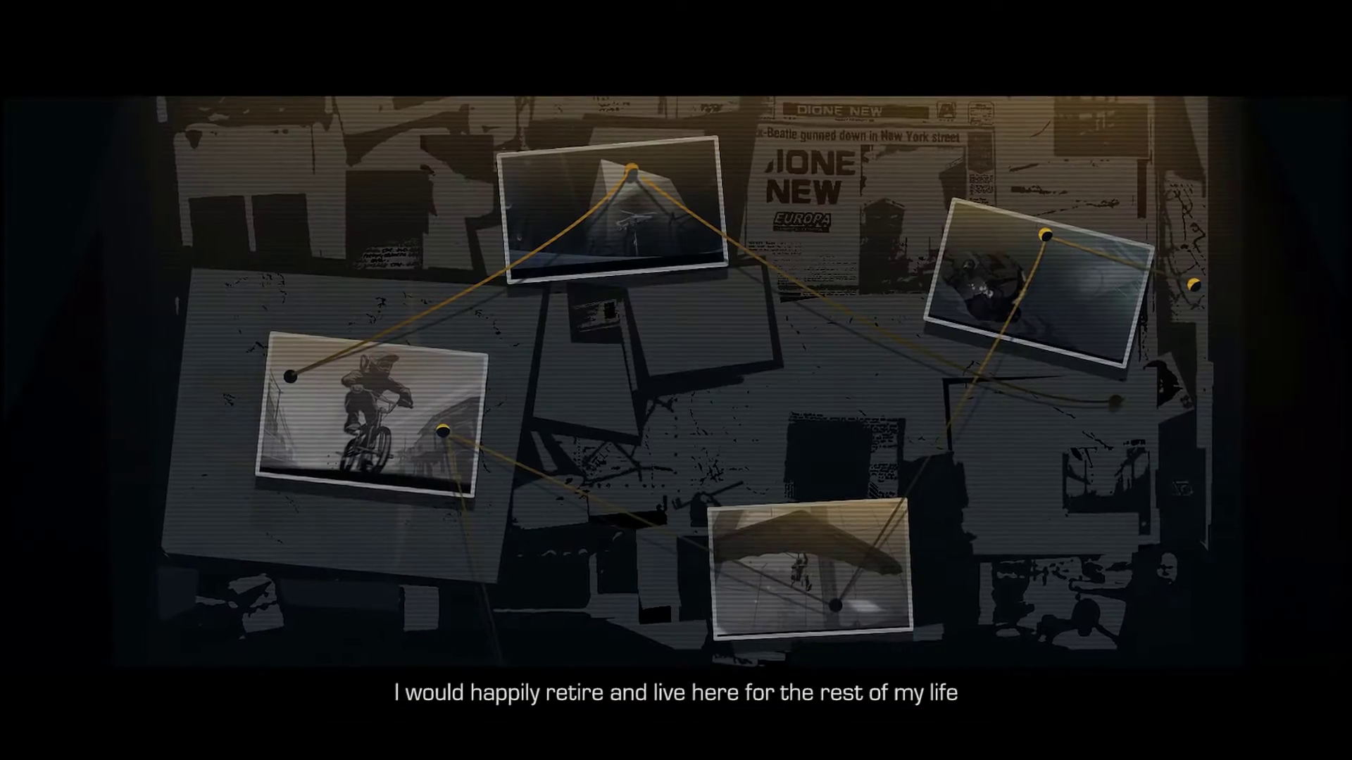
click(622, 313)
- Exit full-screen and switch to the Reddit tab with the developer Q&A post
click(1312, 740)
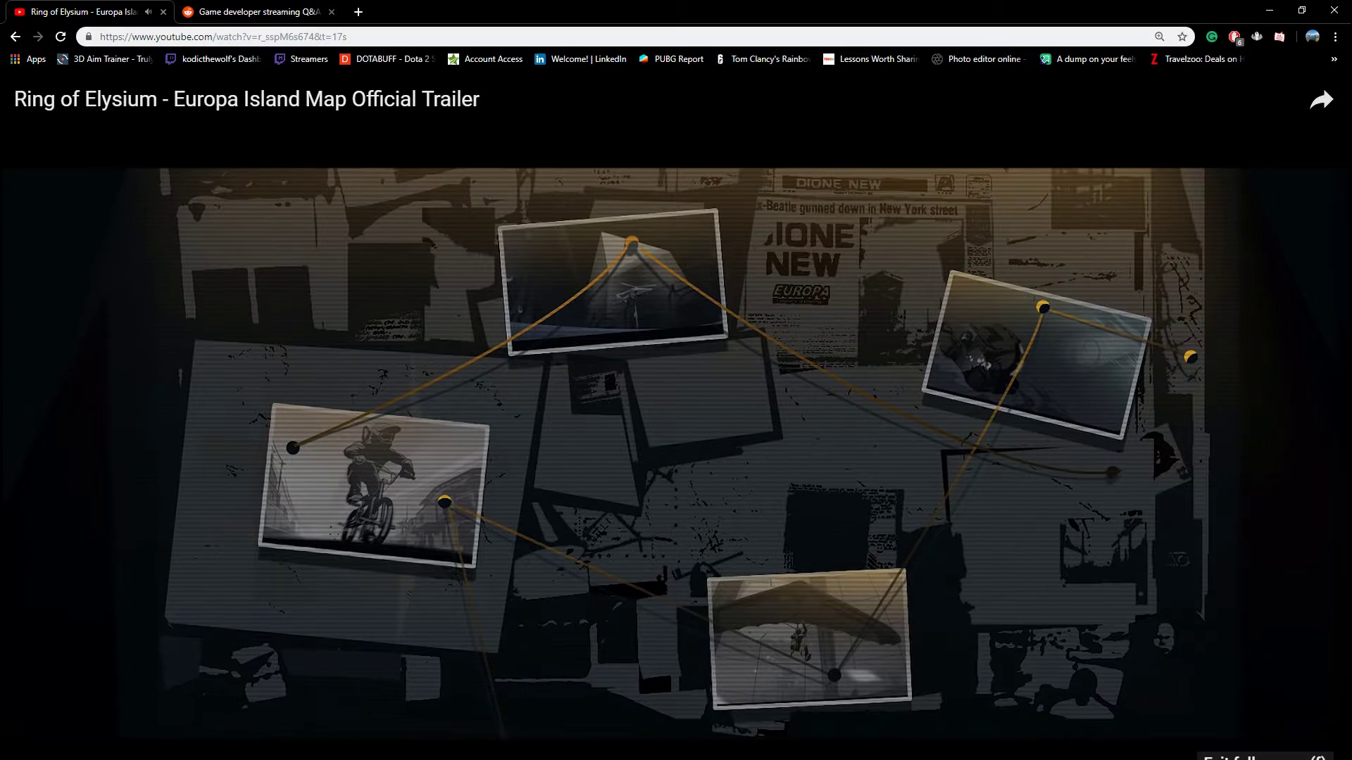
click(259, 12)
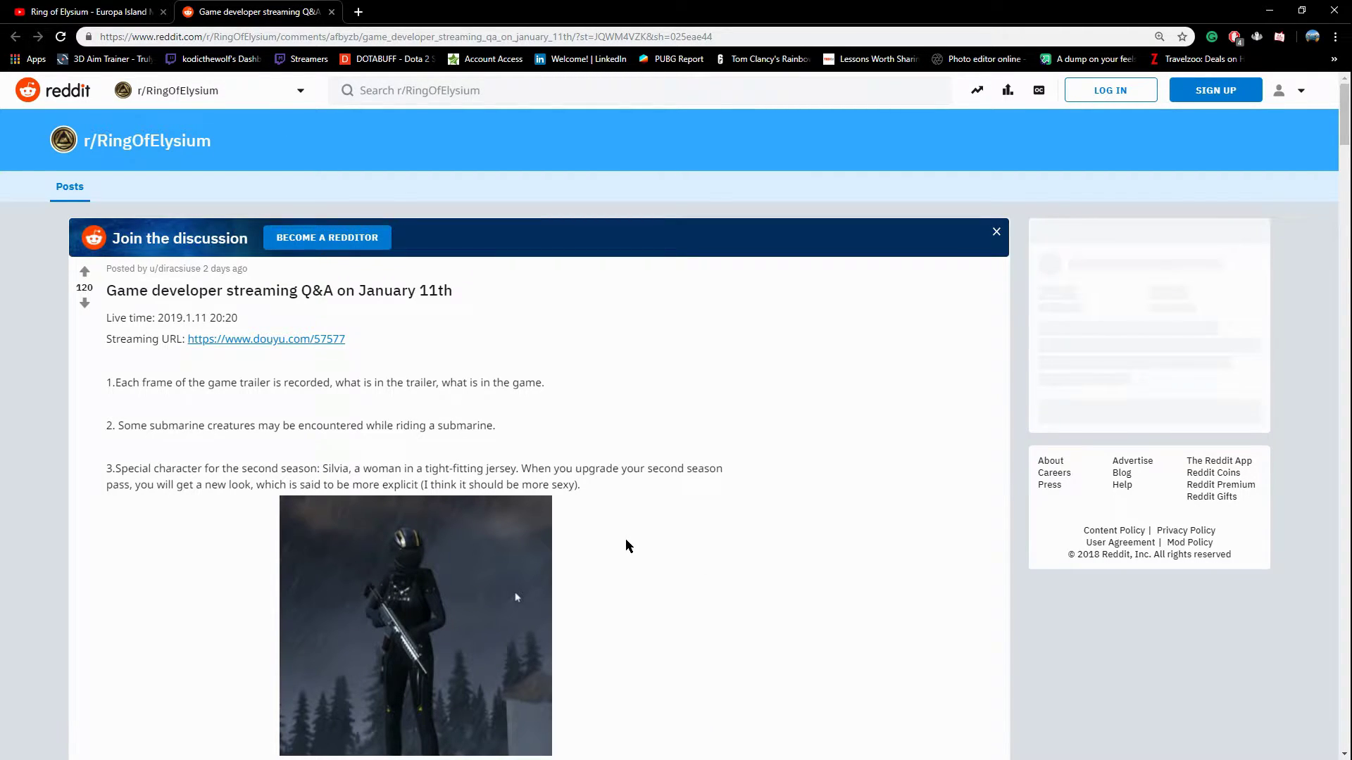
scroll(275, 463, down, 2)
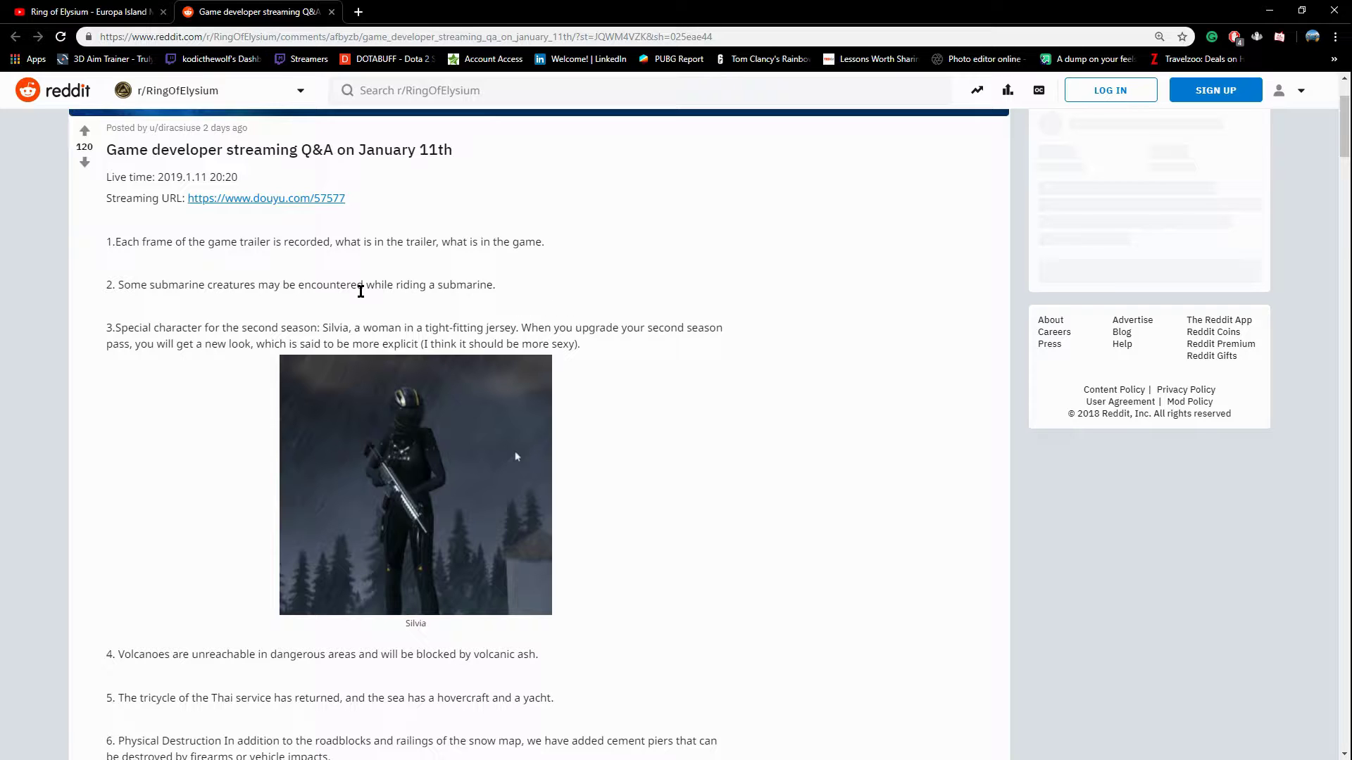
scroll(370, 306, up, 1)
scroll(496, 349, down, 1)
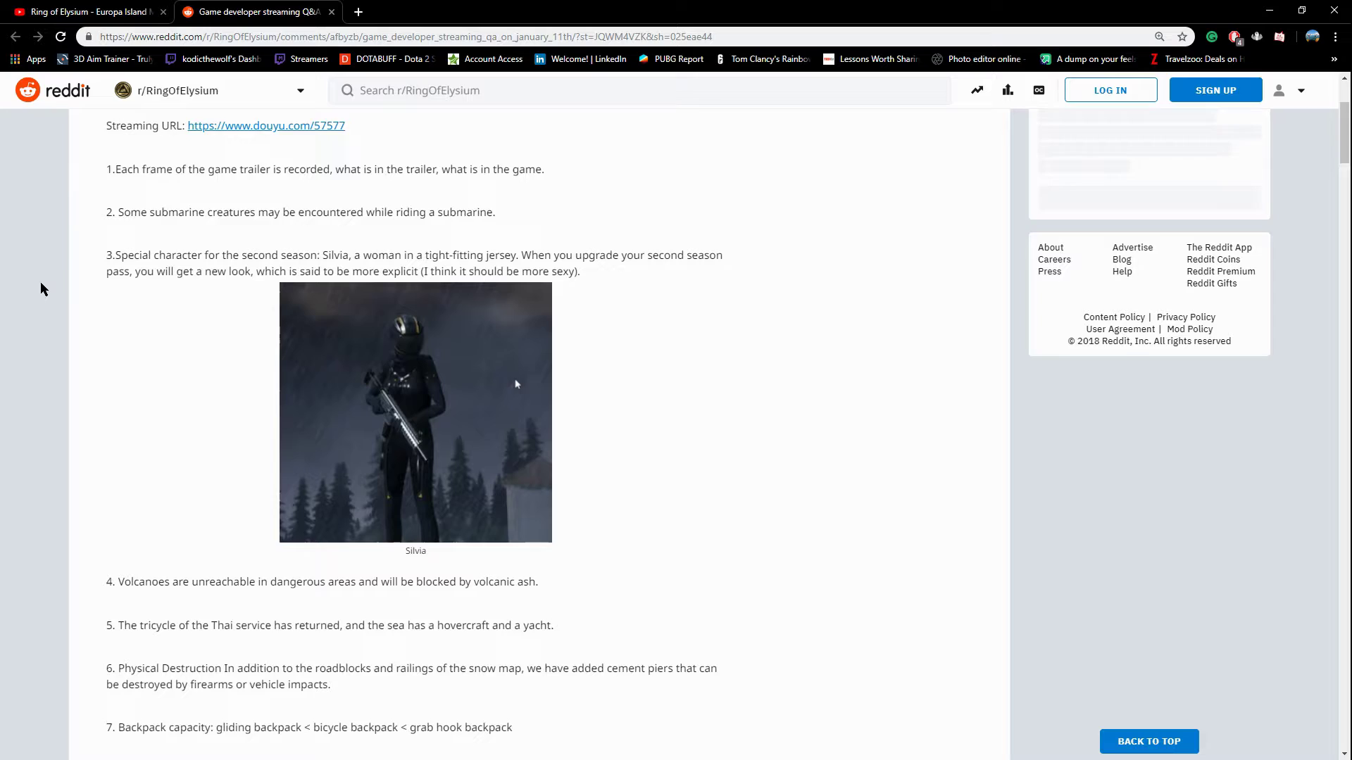
scroll(95, 249, down, 1)
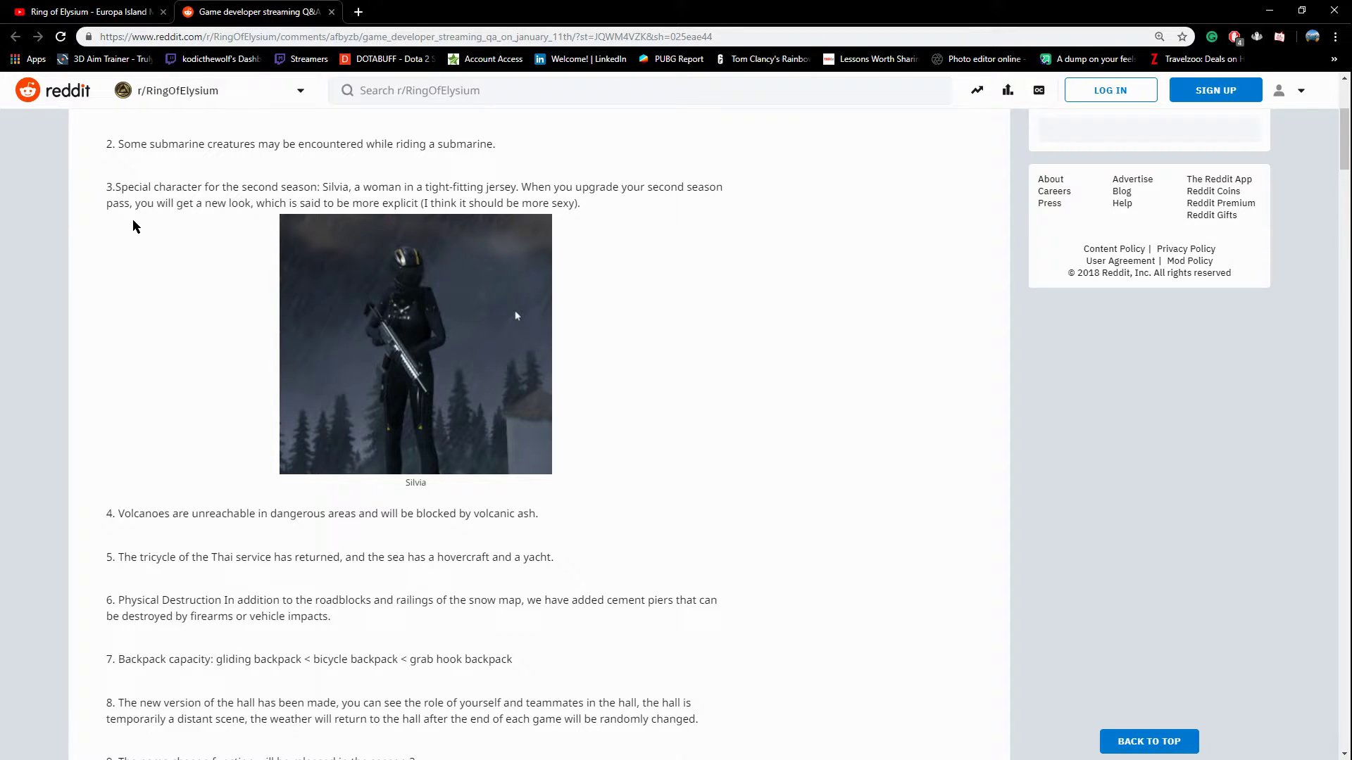
scroll(147, 236, down, 1)
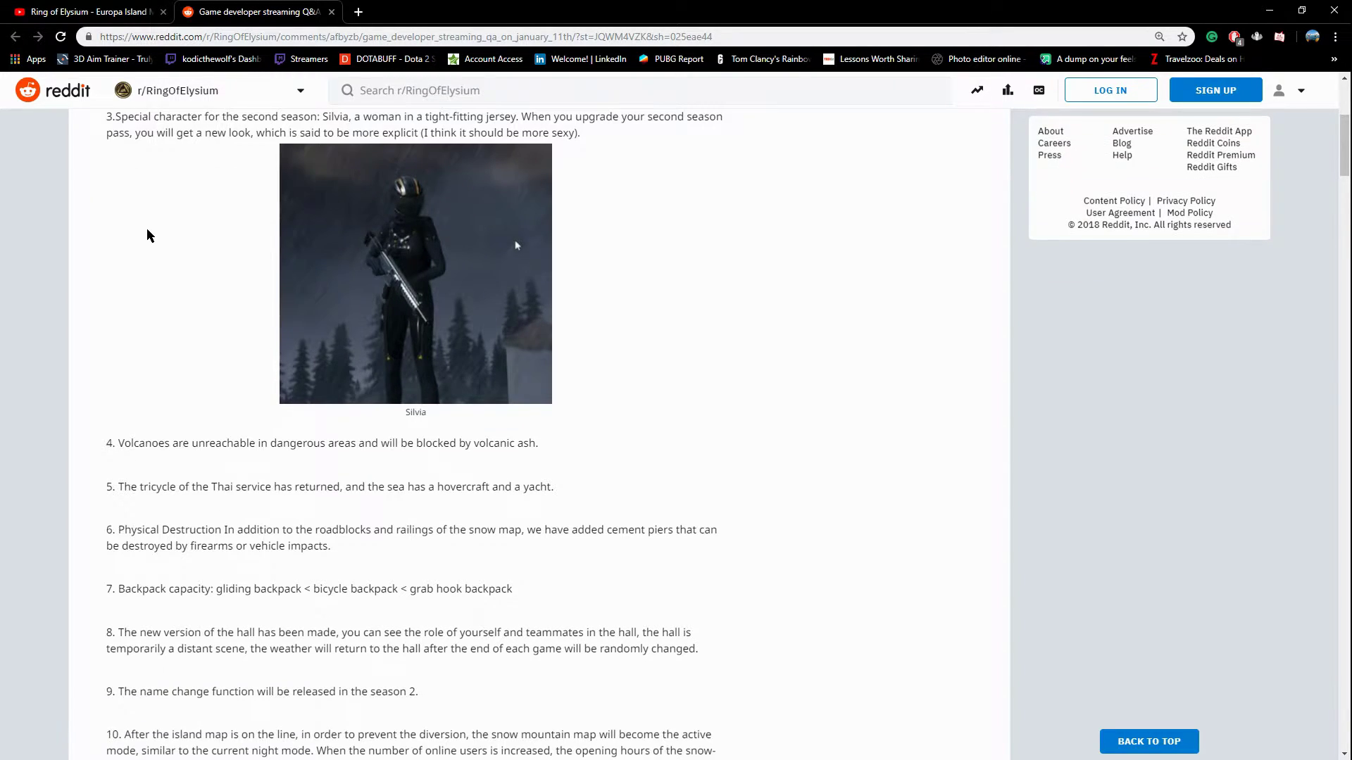
scroll(6, 266, down, 2)
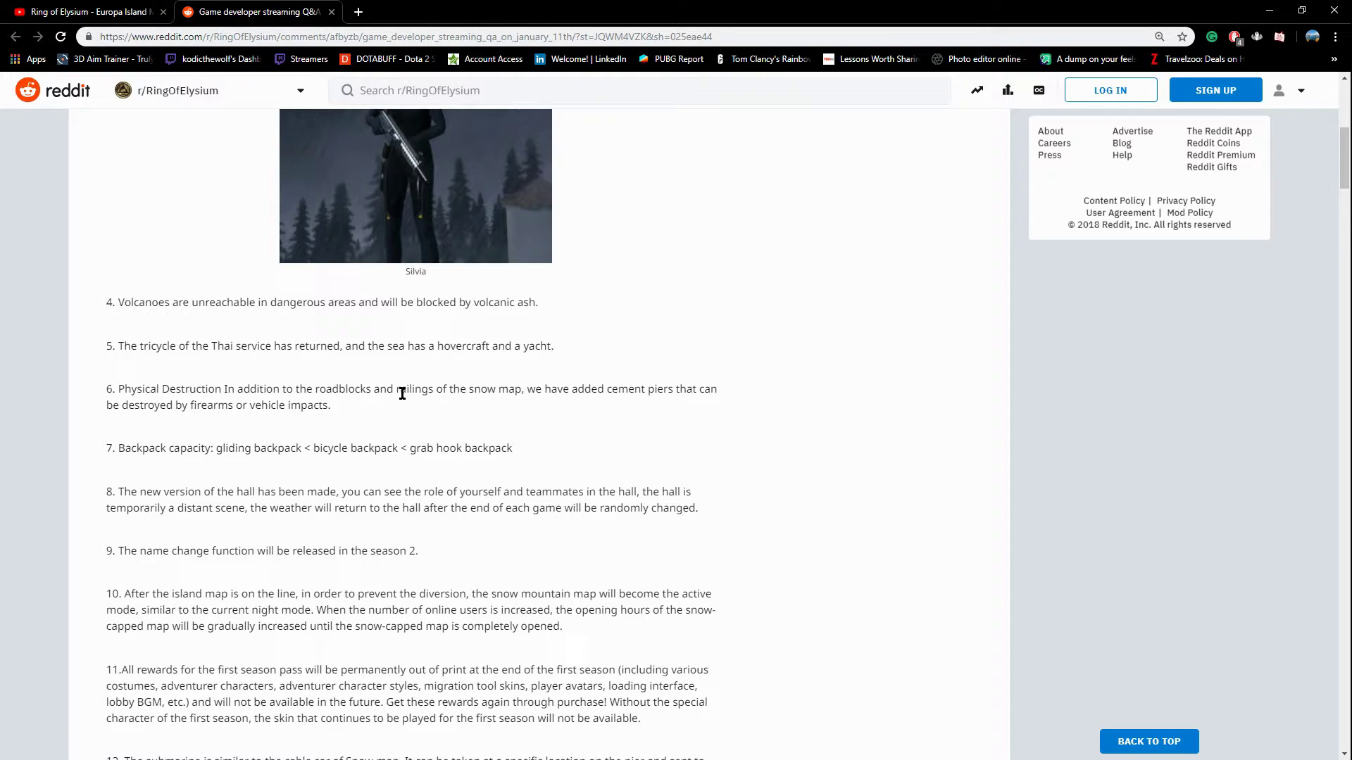
scroll(77, 382, down, 1)
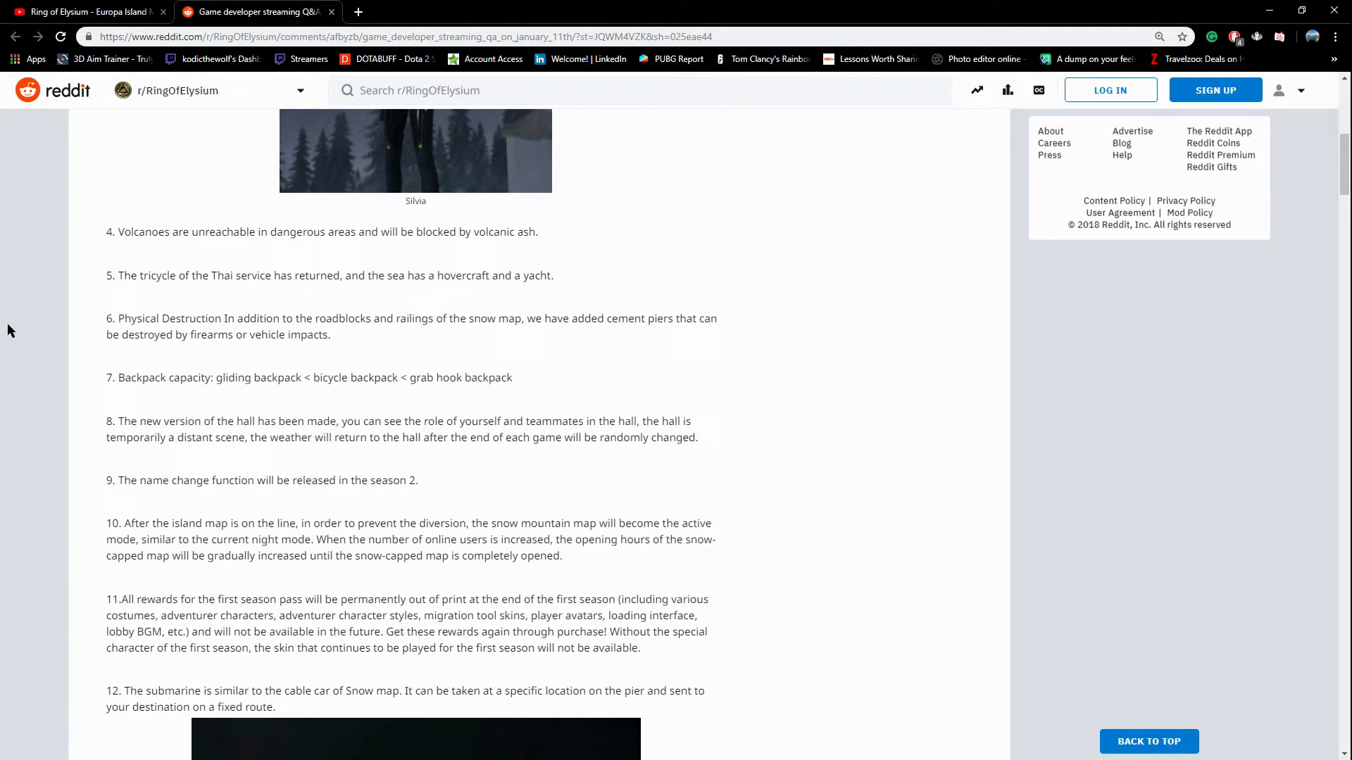
scroll(22, 327, down, 1)
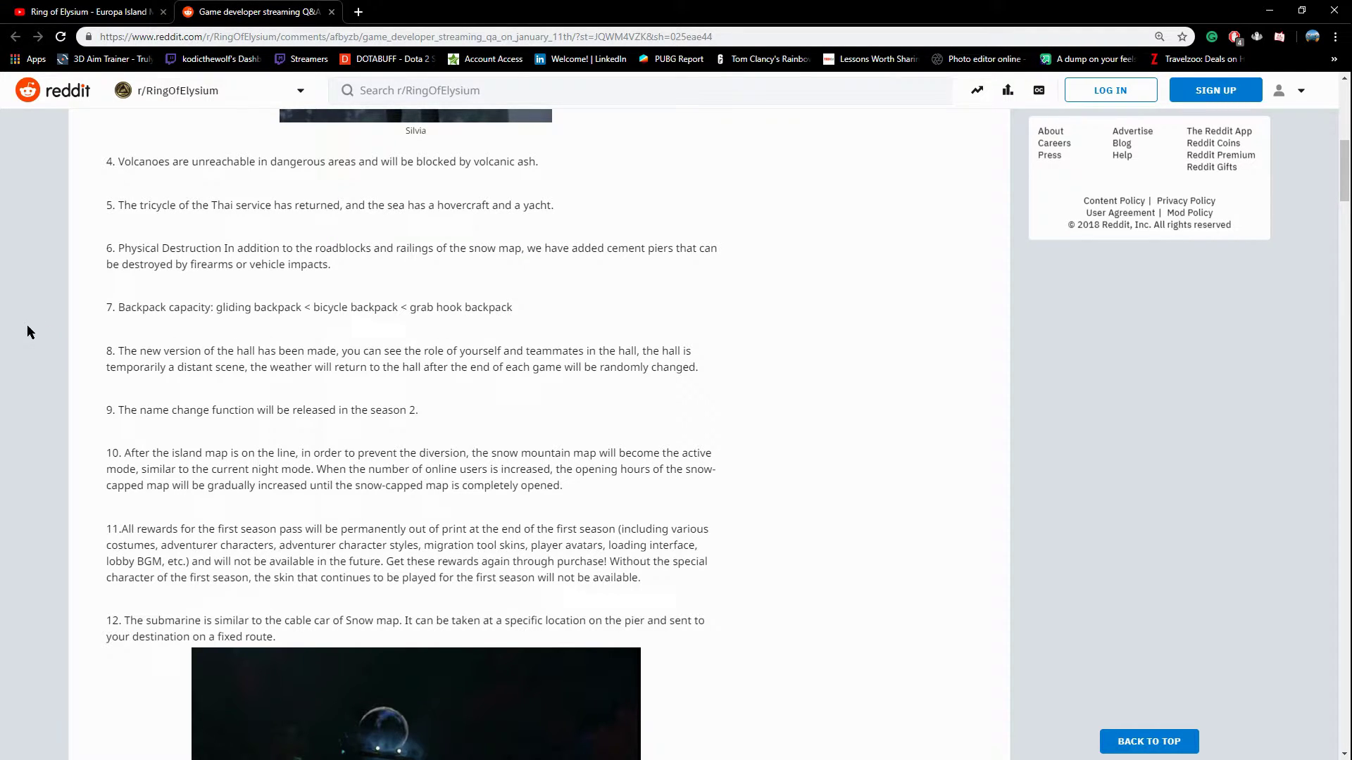
scroll(28, 332, down, 1)
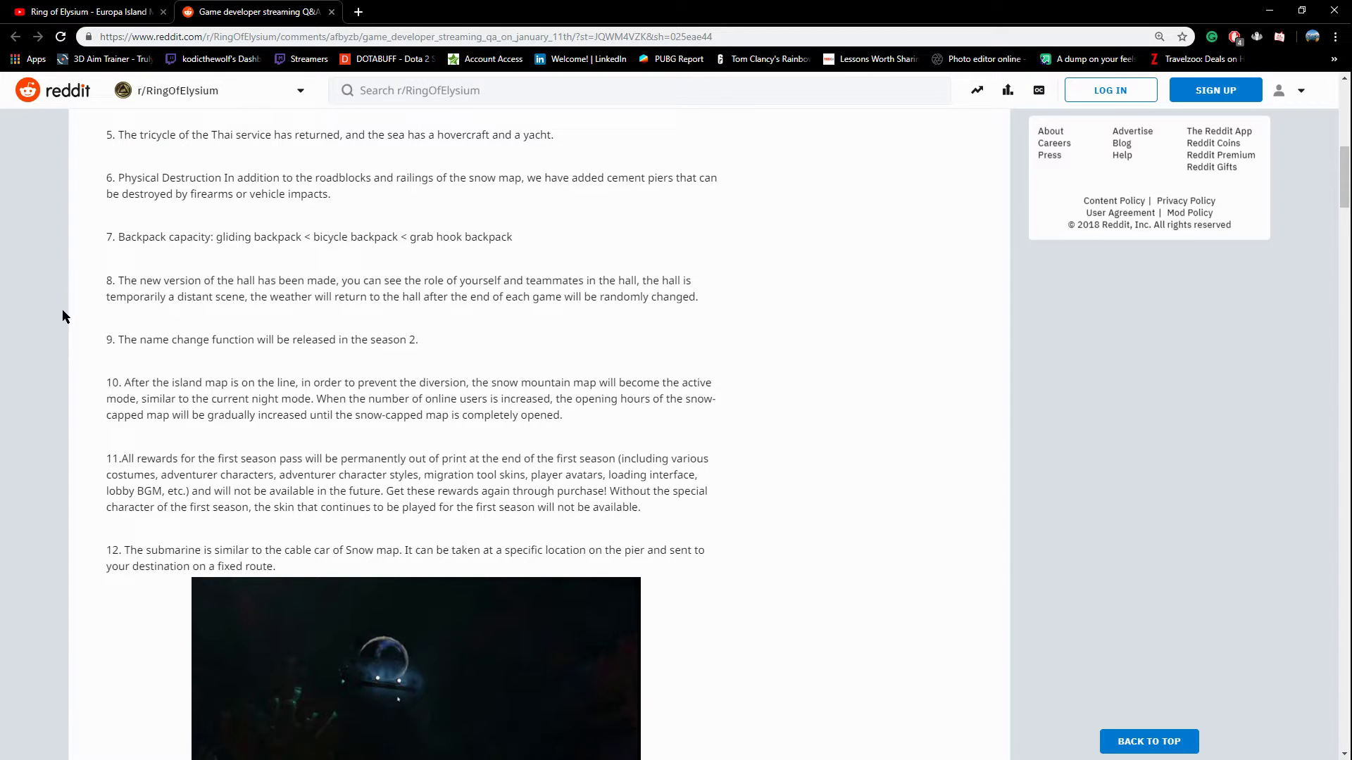
scroll(195, 289, down, 1)
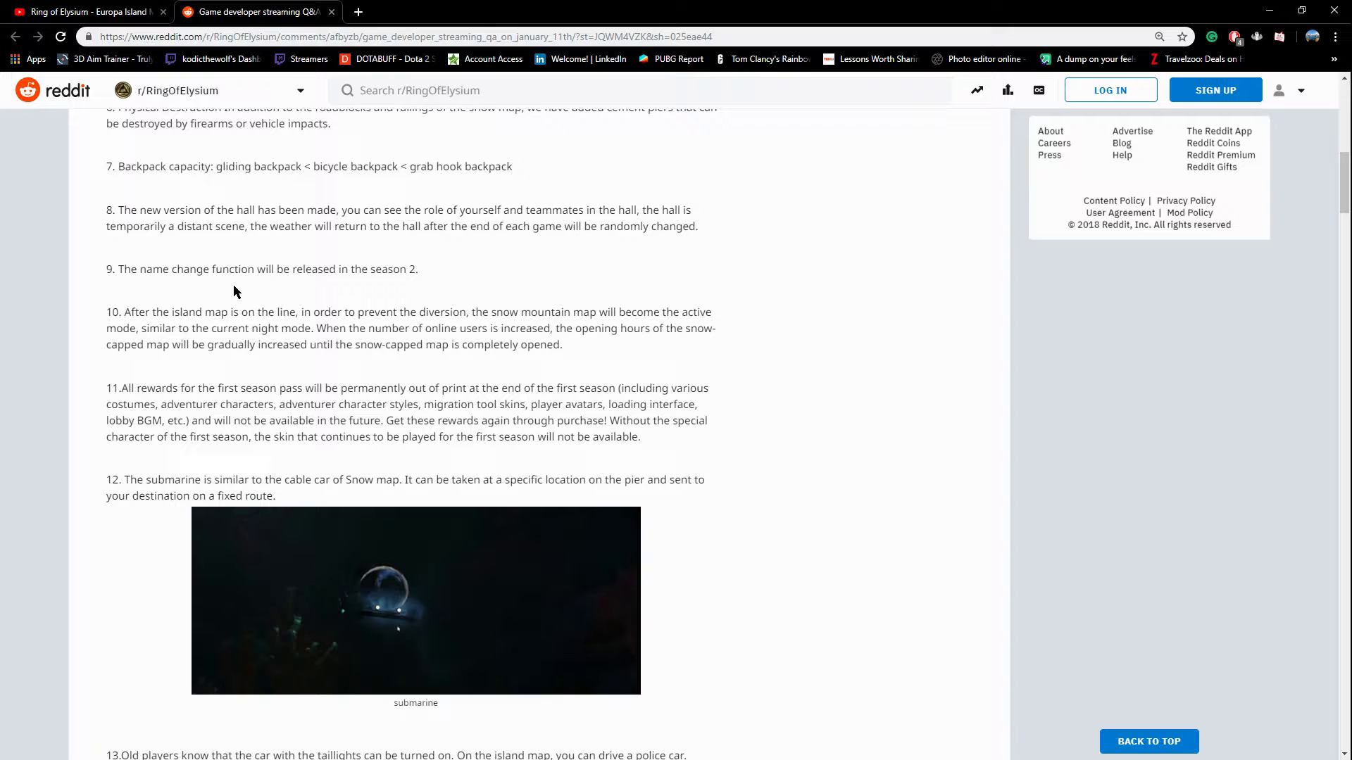
scroll(42, 296, down, 1)
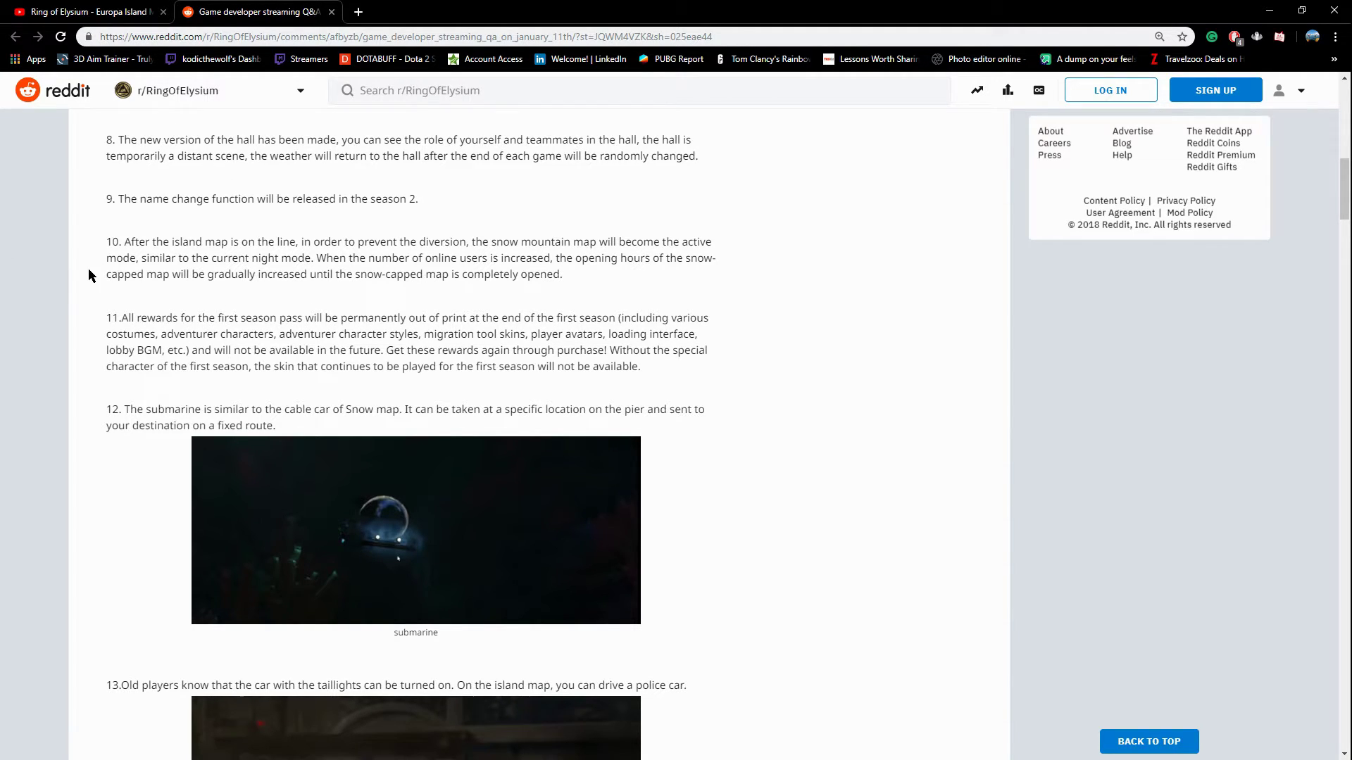
scroll(90, 273, down, 2)
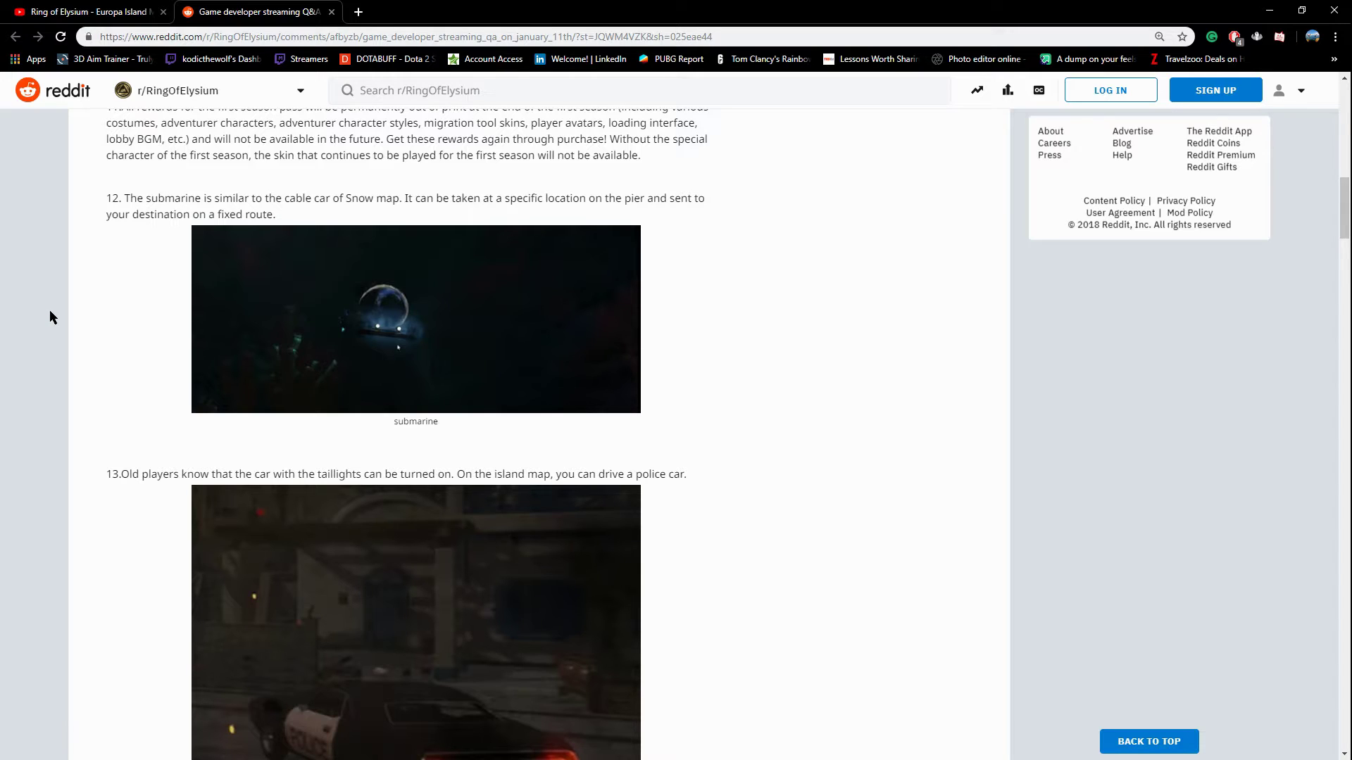
scroll(66, 393, down, 1)
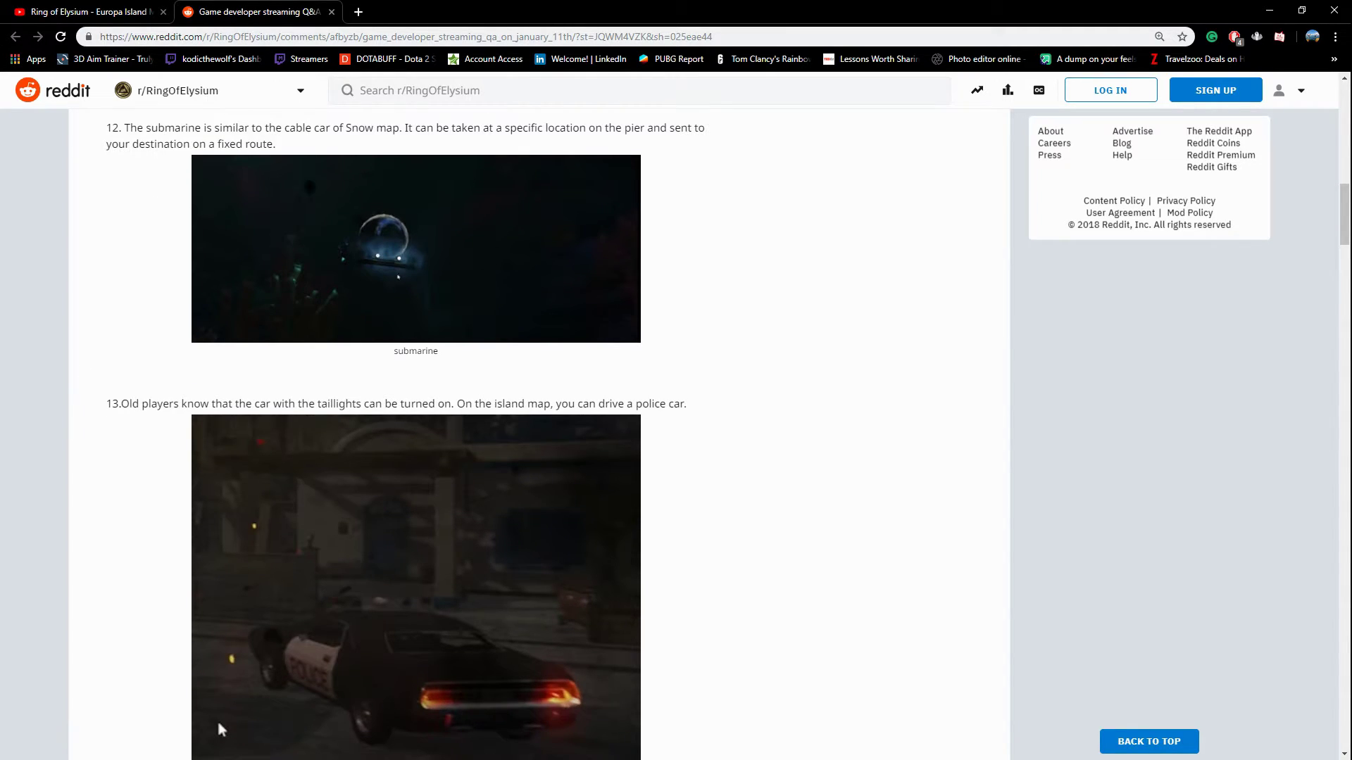
scroll(34, 305, down, 1)
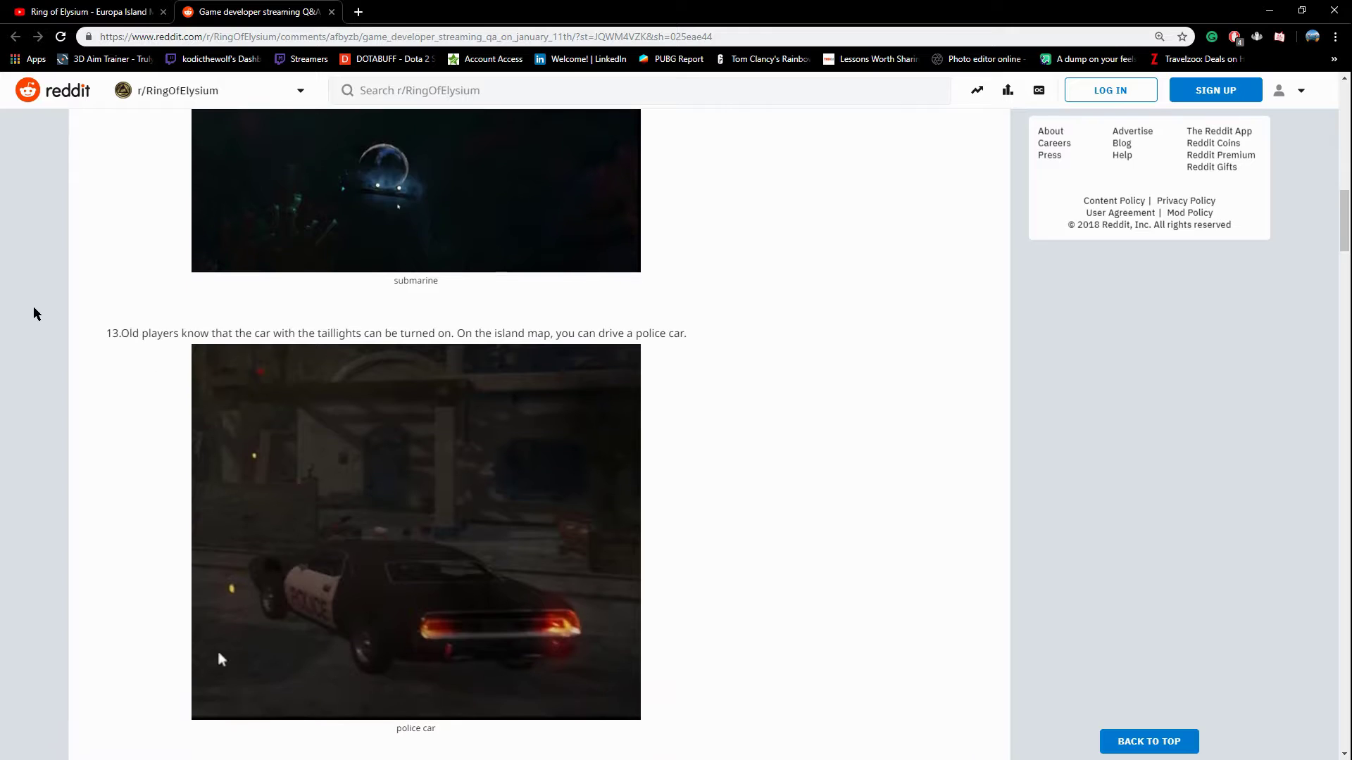
scroll(50, 317, down, 1)
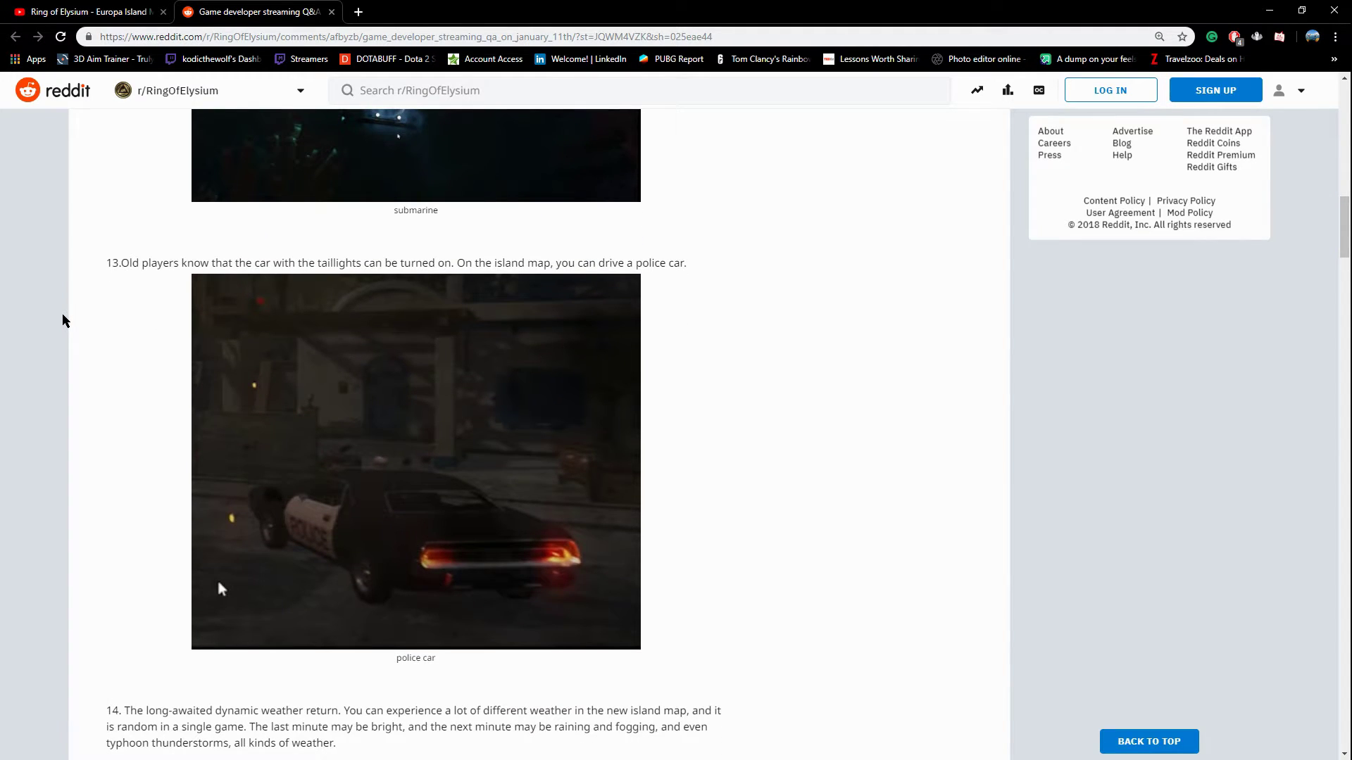
scroll(58, 319, down, 1)
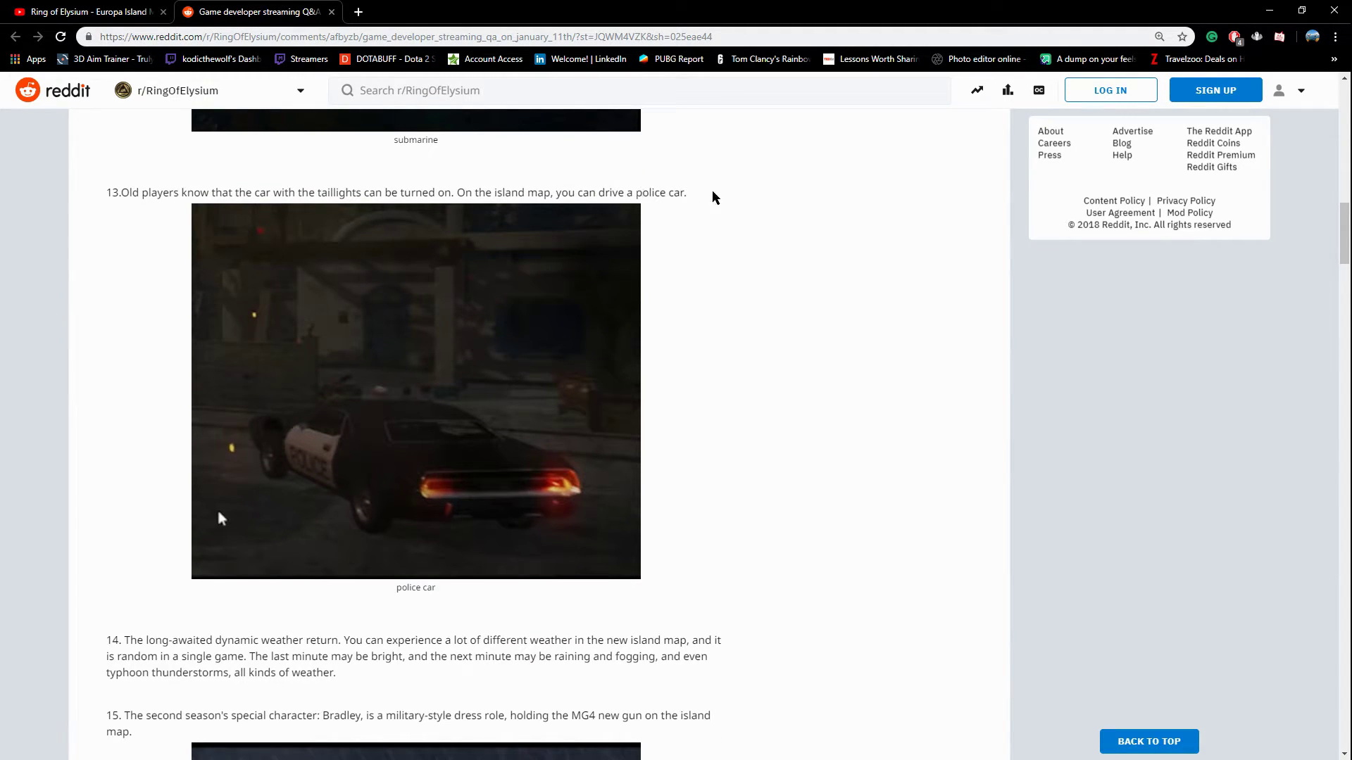
scroll(133, 359, down, 4)
scroll(70, 342, down, 1)
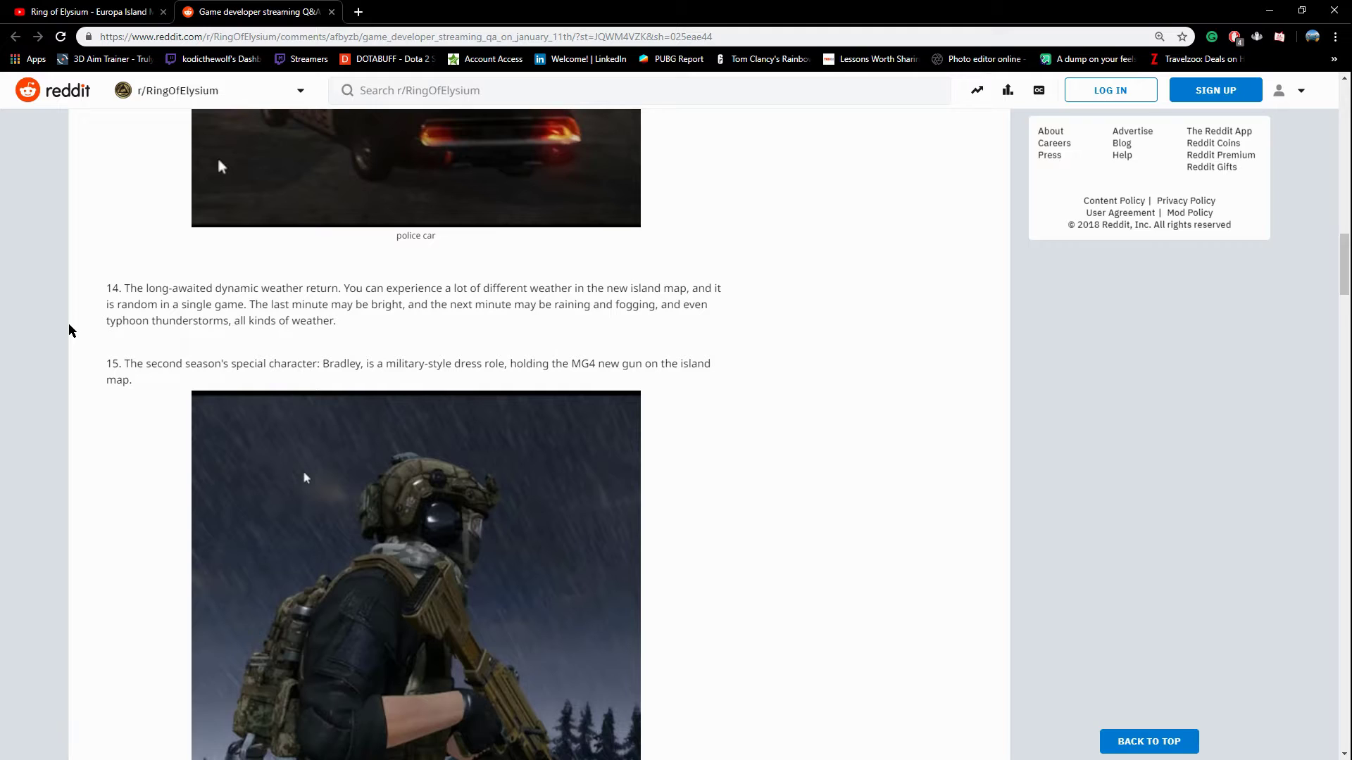
scroll(66, 331, down, 2)
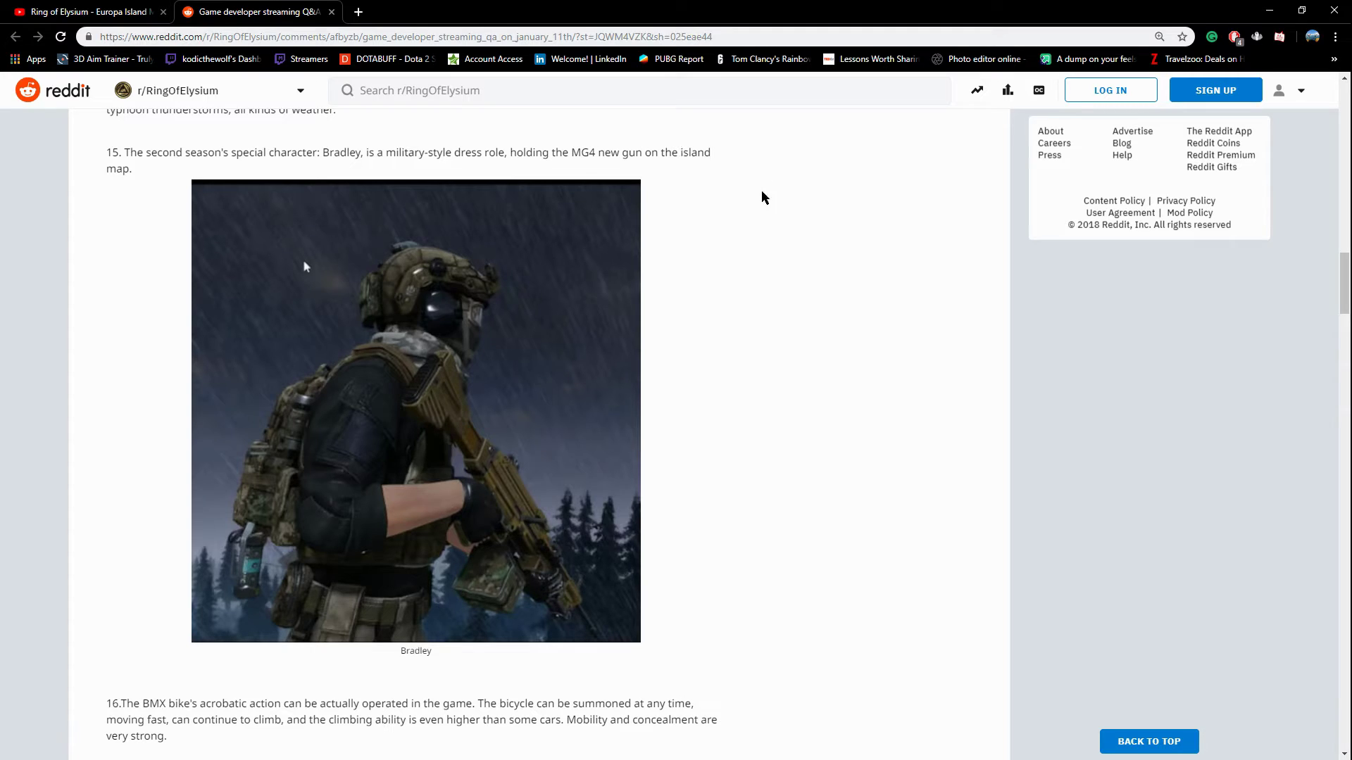
scroll(112, 333, down, 2)
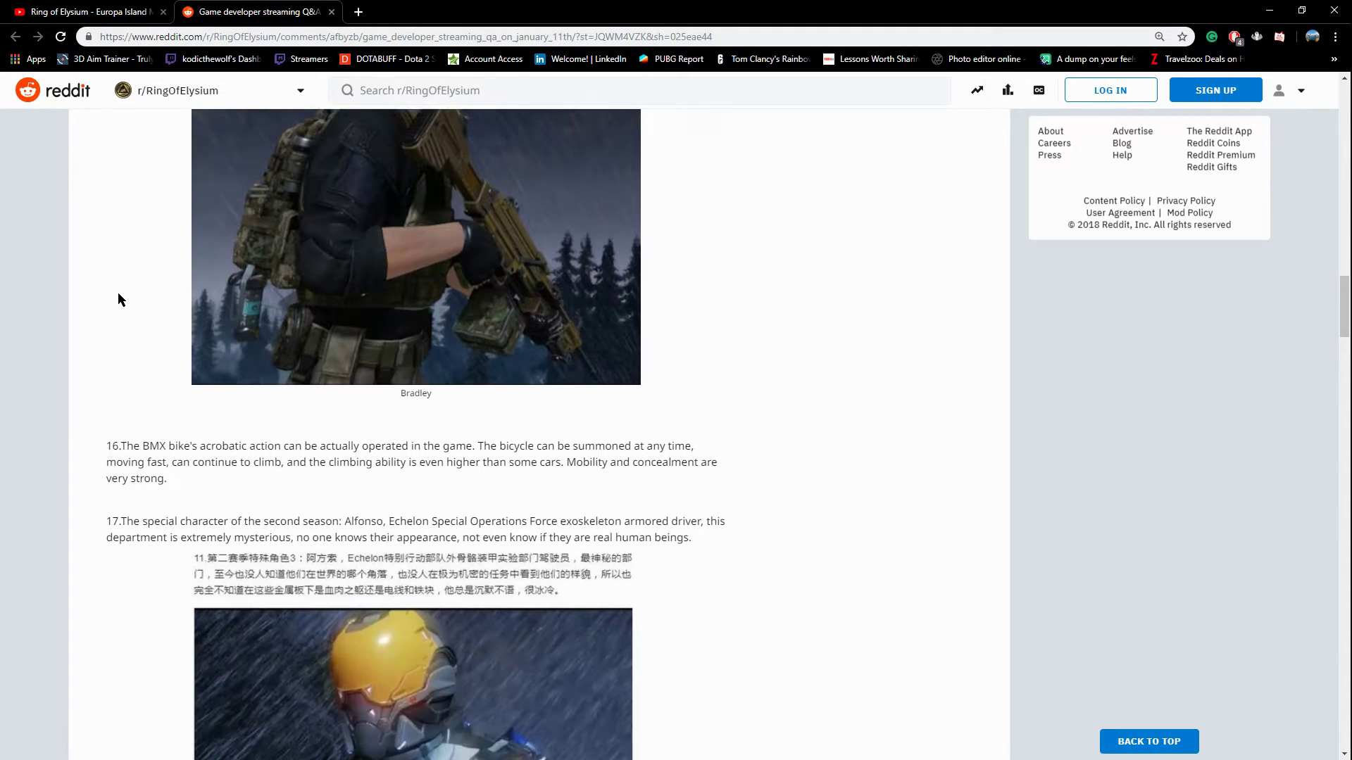
scroll(116, 299, down, 1)
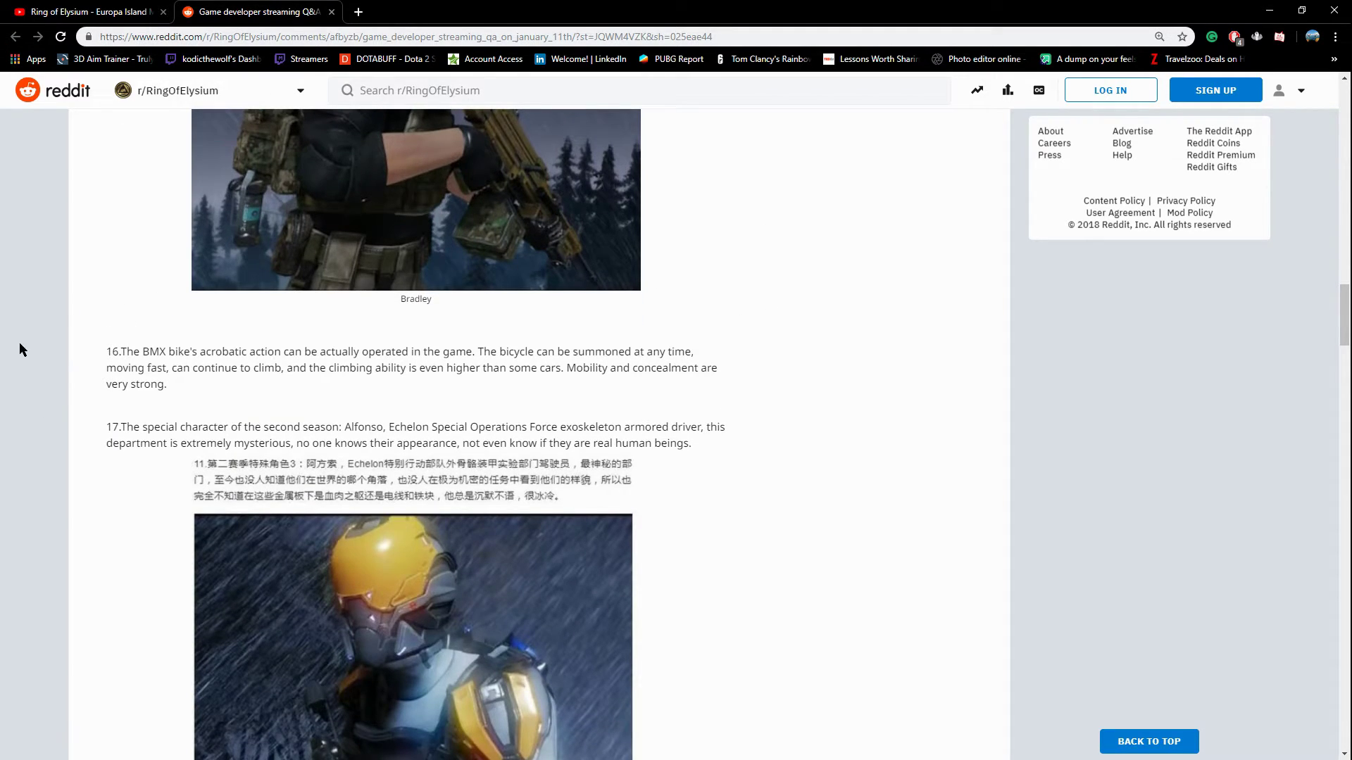
scroll(57, 358, down, 1)
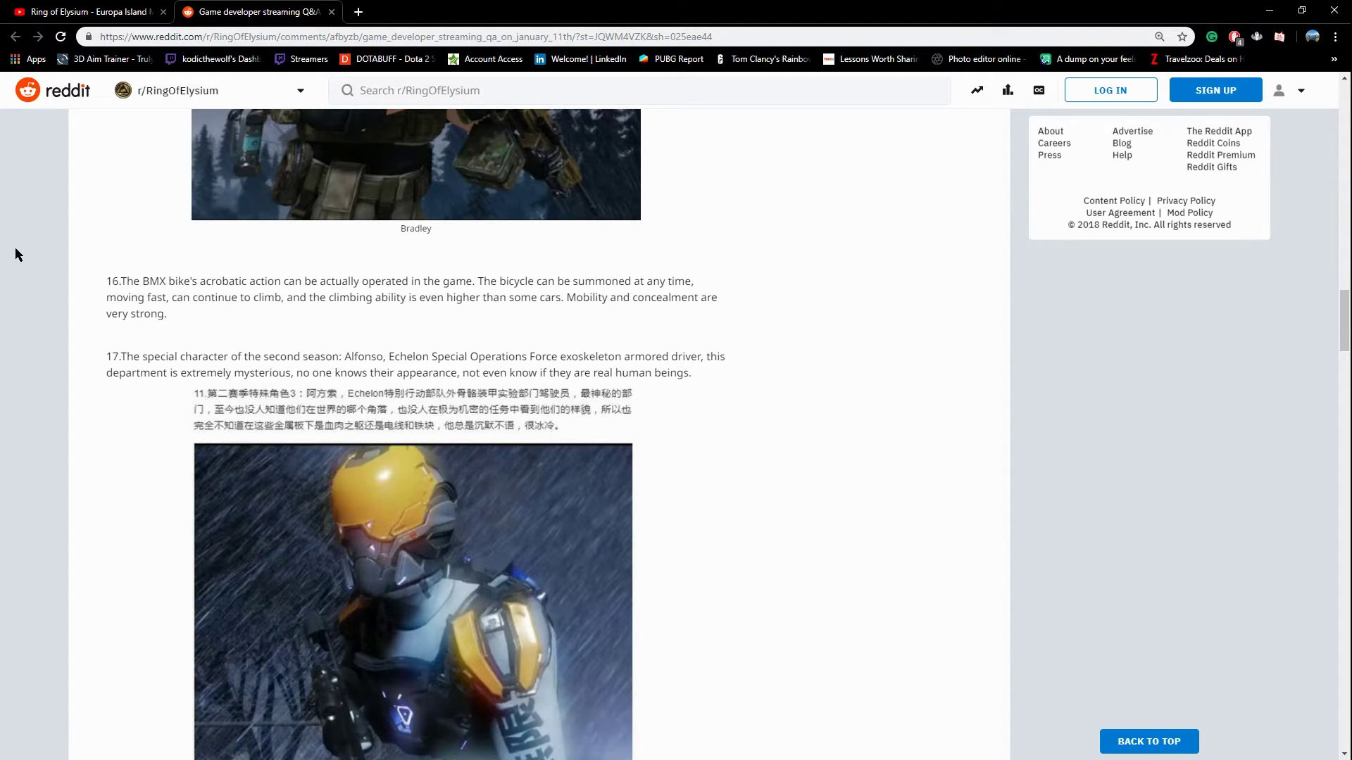
scroll(15, 254, down, 1)
scroll(16, 254, down, 1)
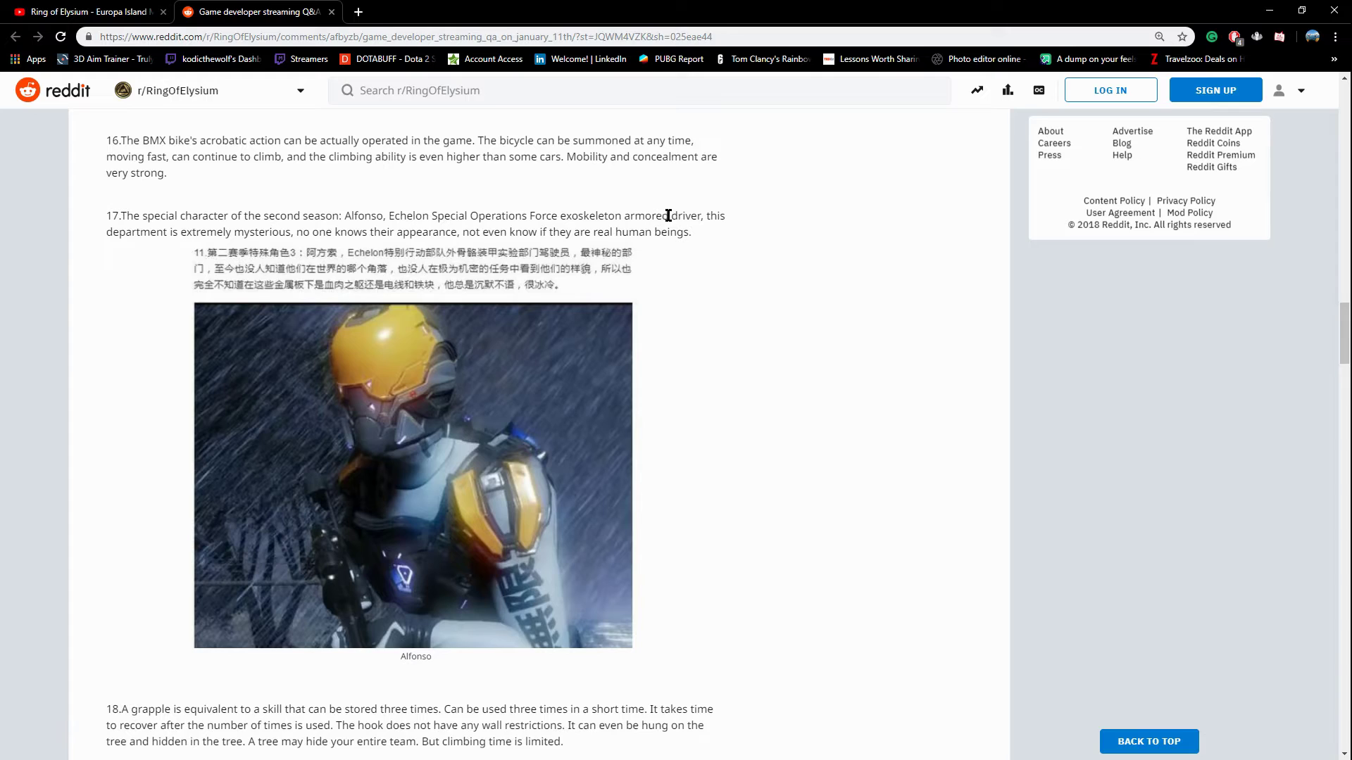
scroll(138, 382, up, 1)
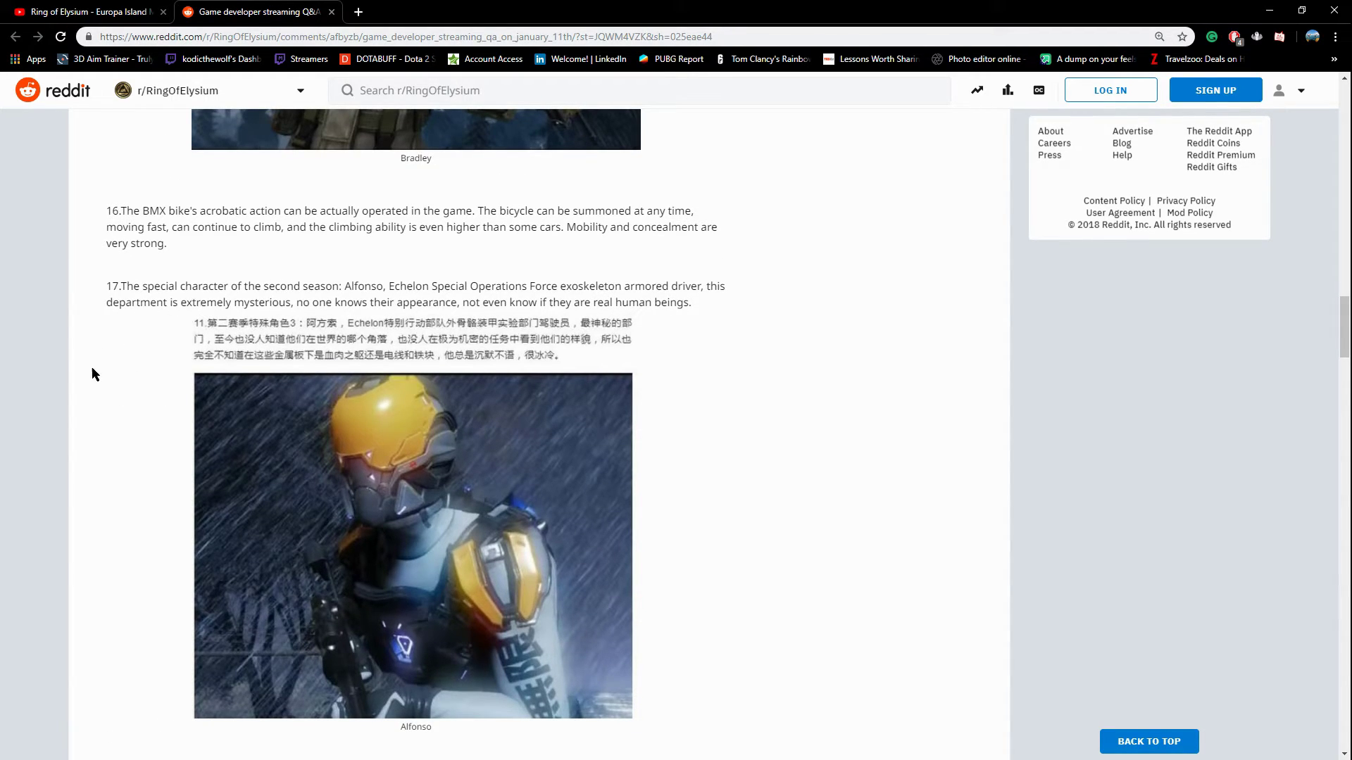
scroll(98, 399, down, 1)
scroll(101, 482, down, 1)
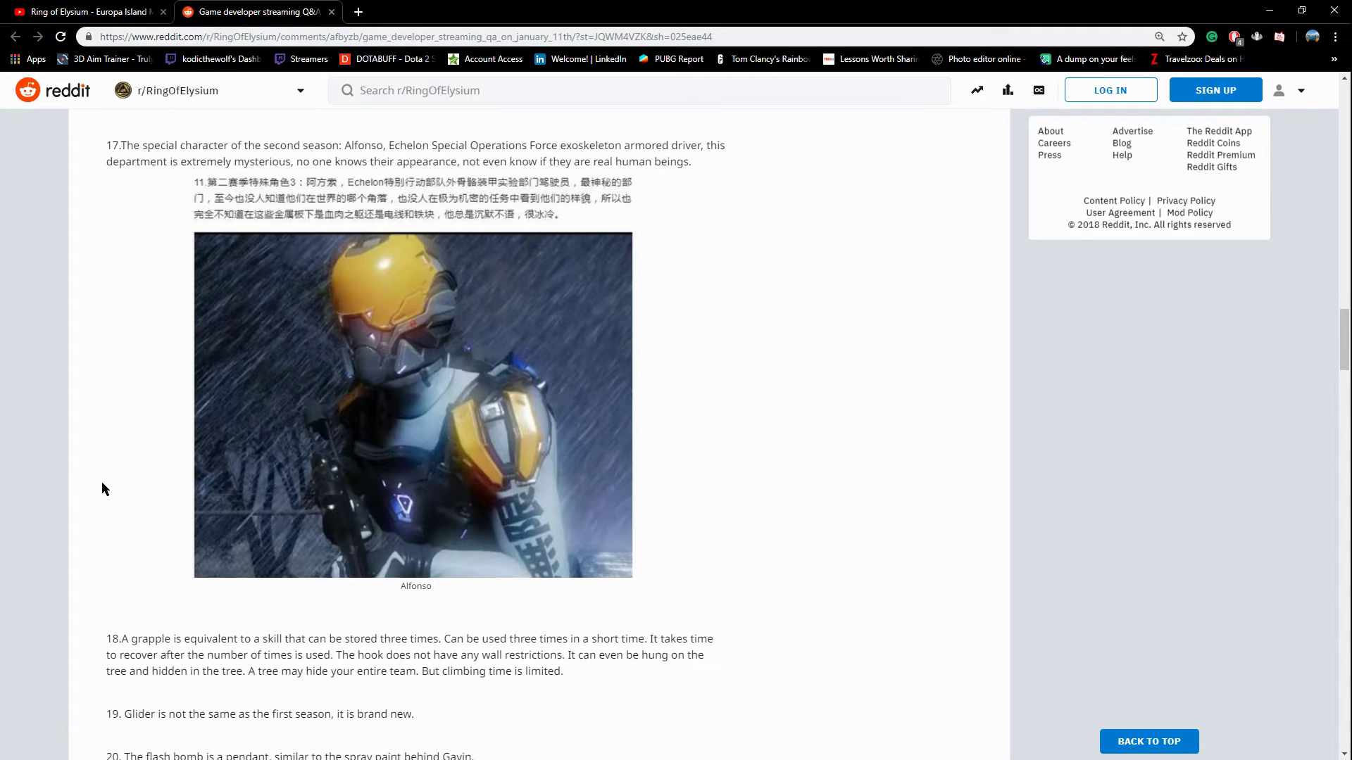
scroll(101, 400, down, 3)
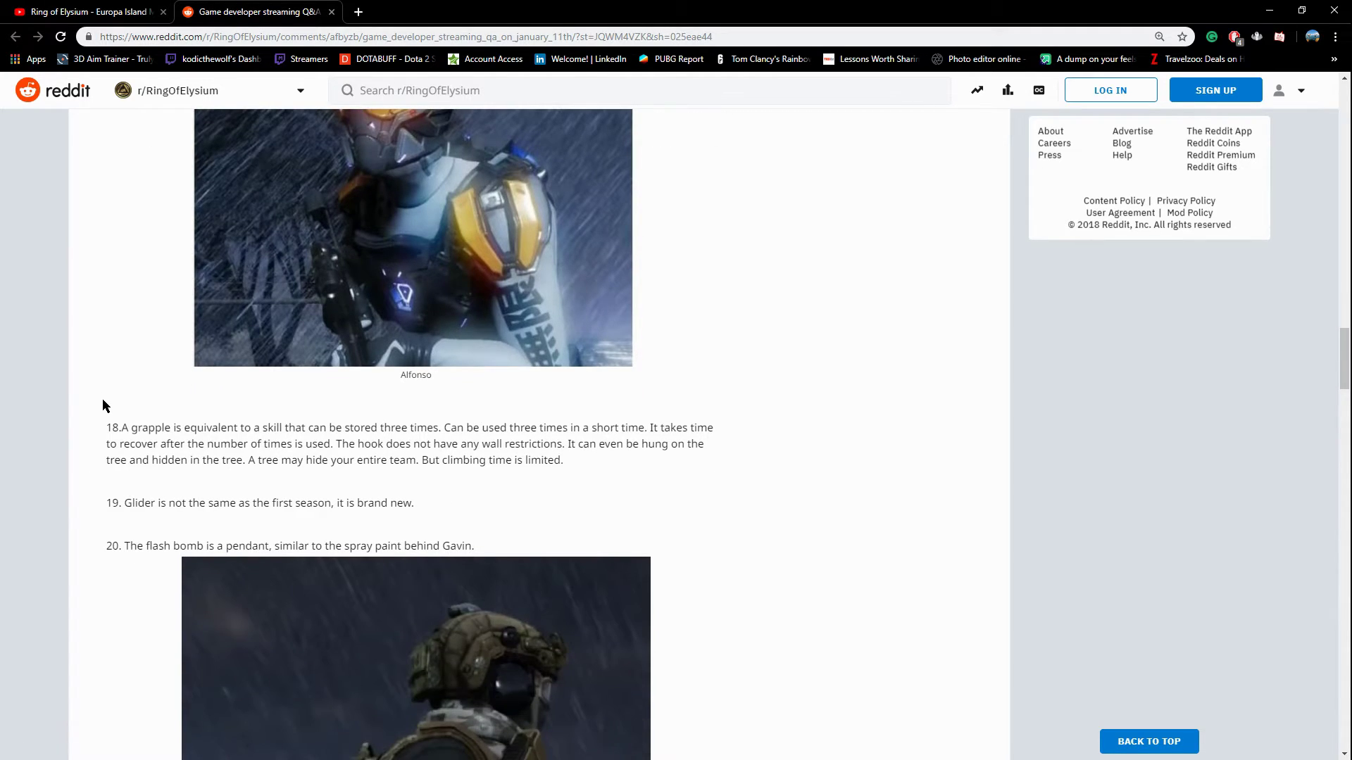
scroll(91, 393, down, 1)
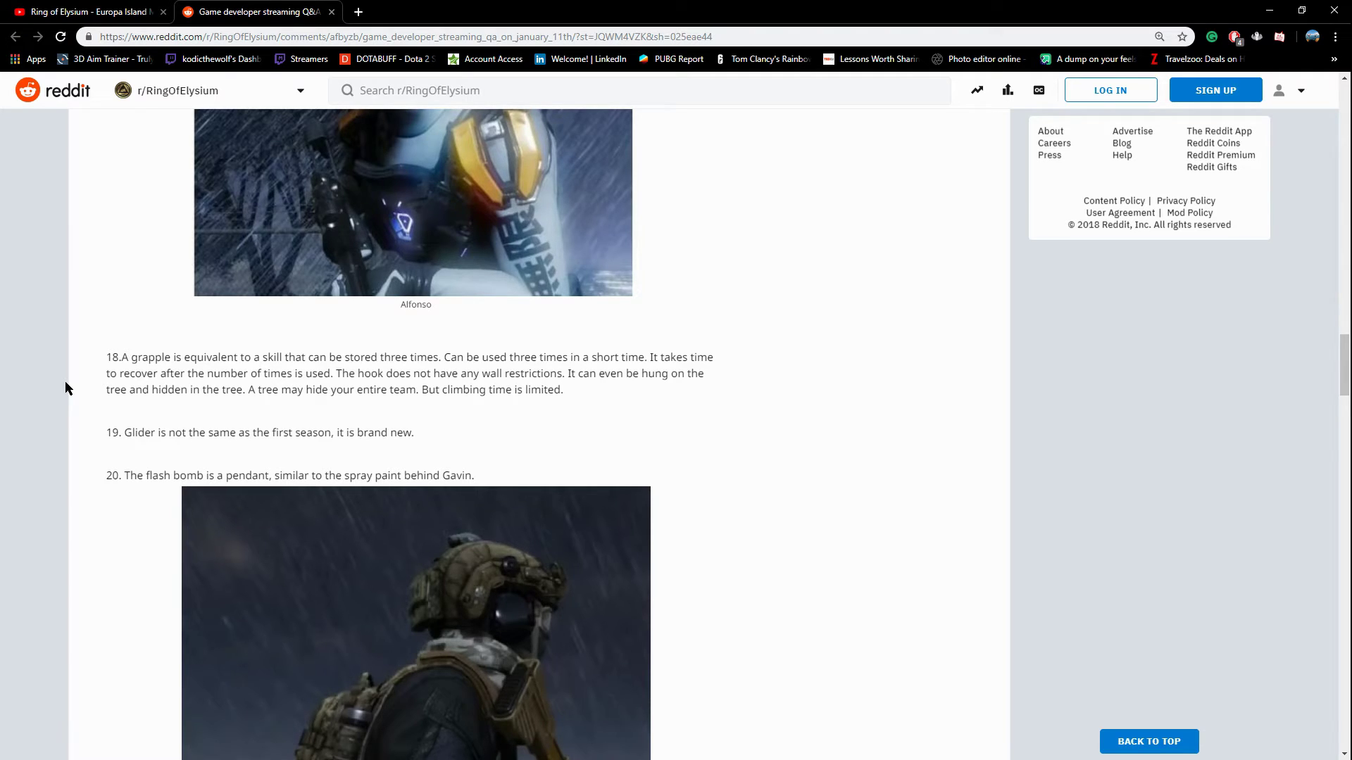
scroll(64, 381, down, 1)
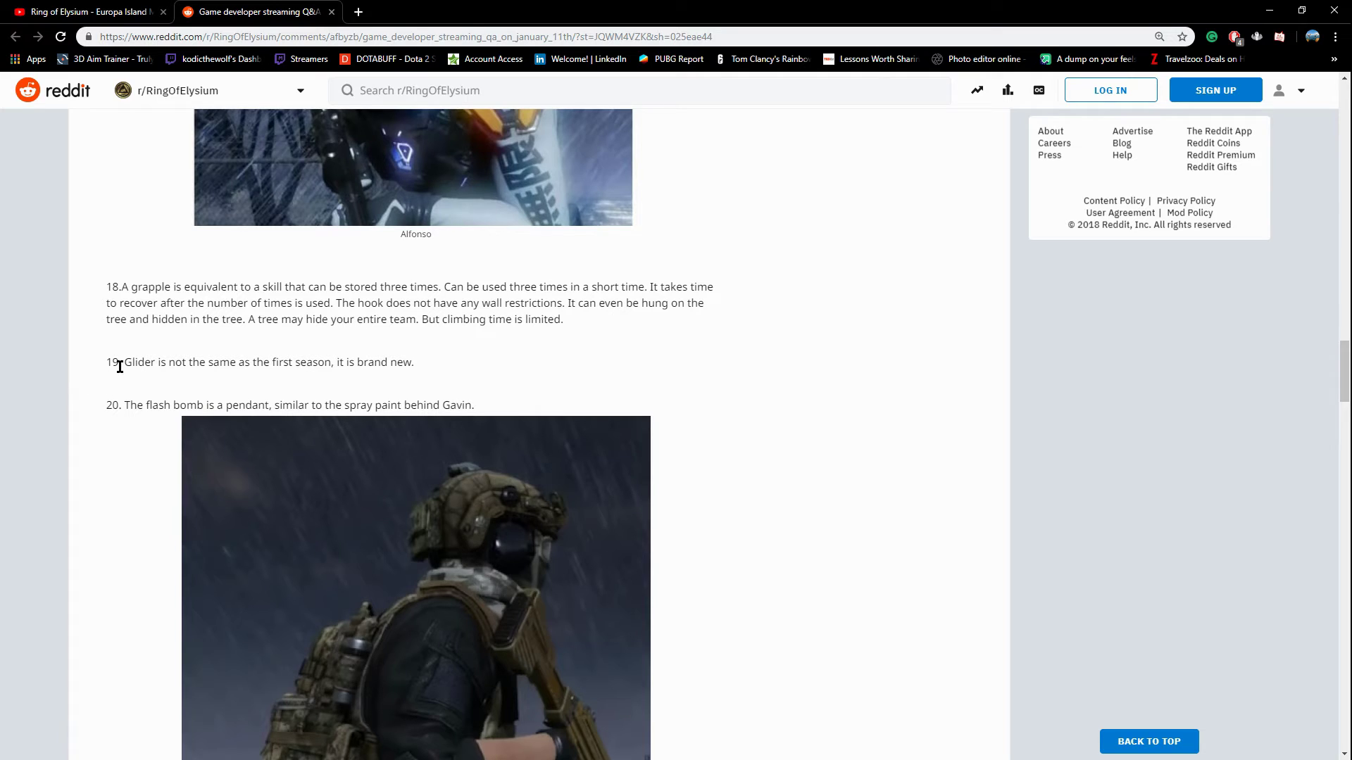
scroll(9, 370, down, 1)
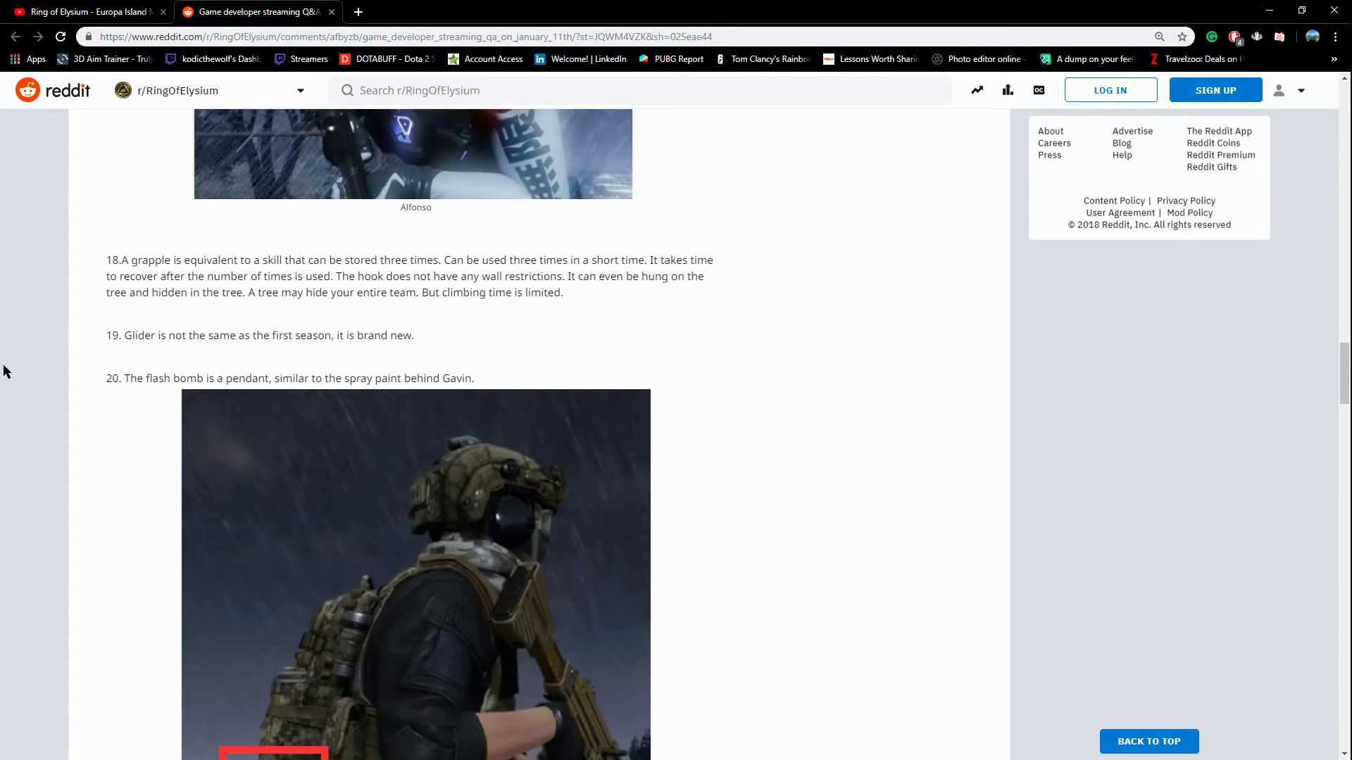
scroll(51, 385, down, 1)
scroll(44, 387, down, 2)
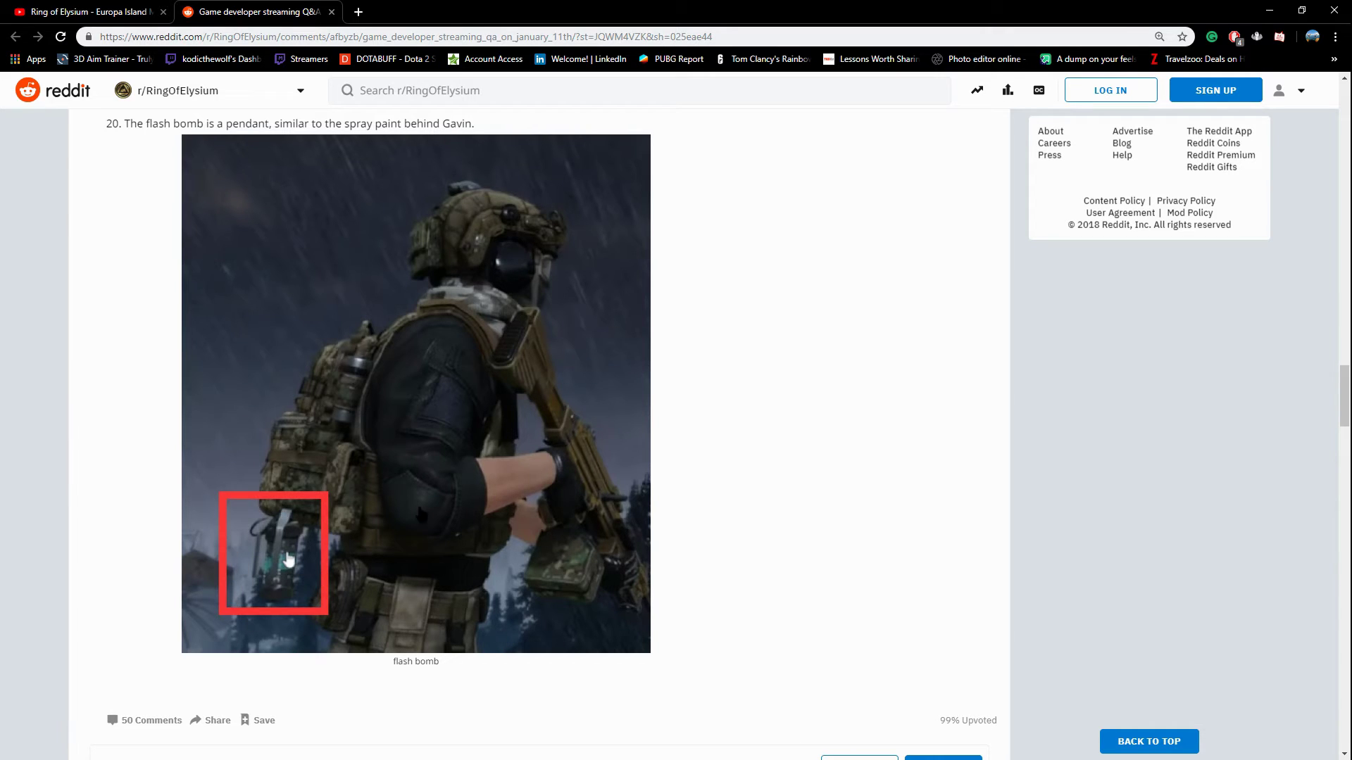
scroll(73, 444, up, 5)
scroll(73, 445, up, 6)
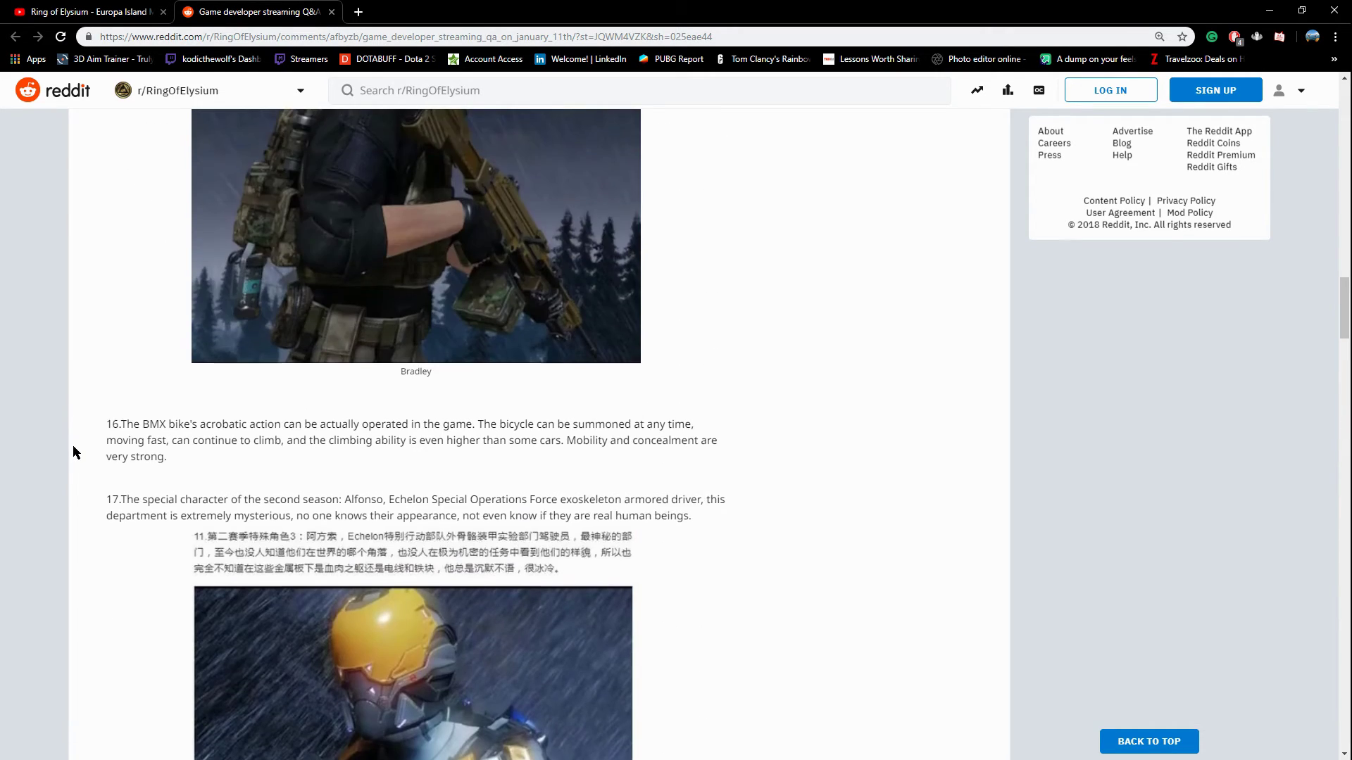
scroll(121, 393, up, 6)
scroll(119, 402, up, 5)
scroll(119, 401, up, 10)
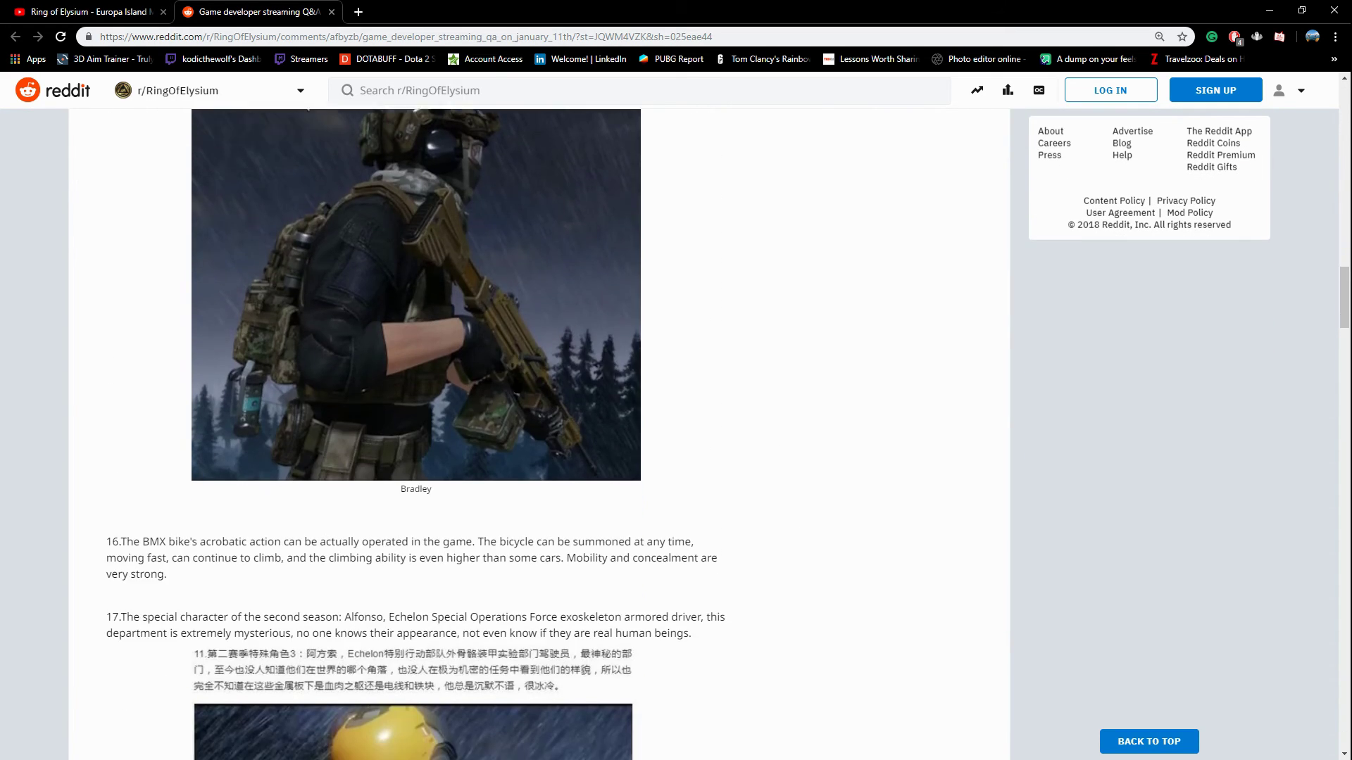
scroll(589, 408, down, 4)
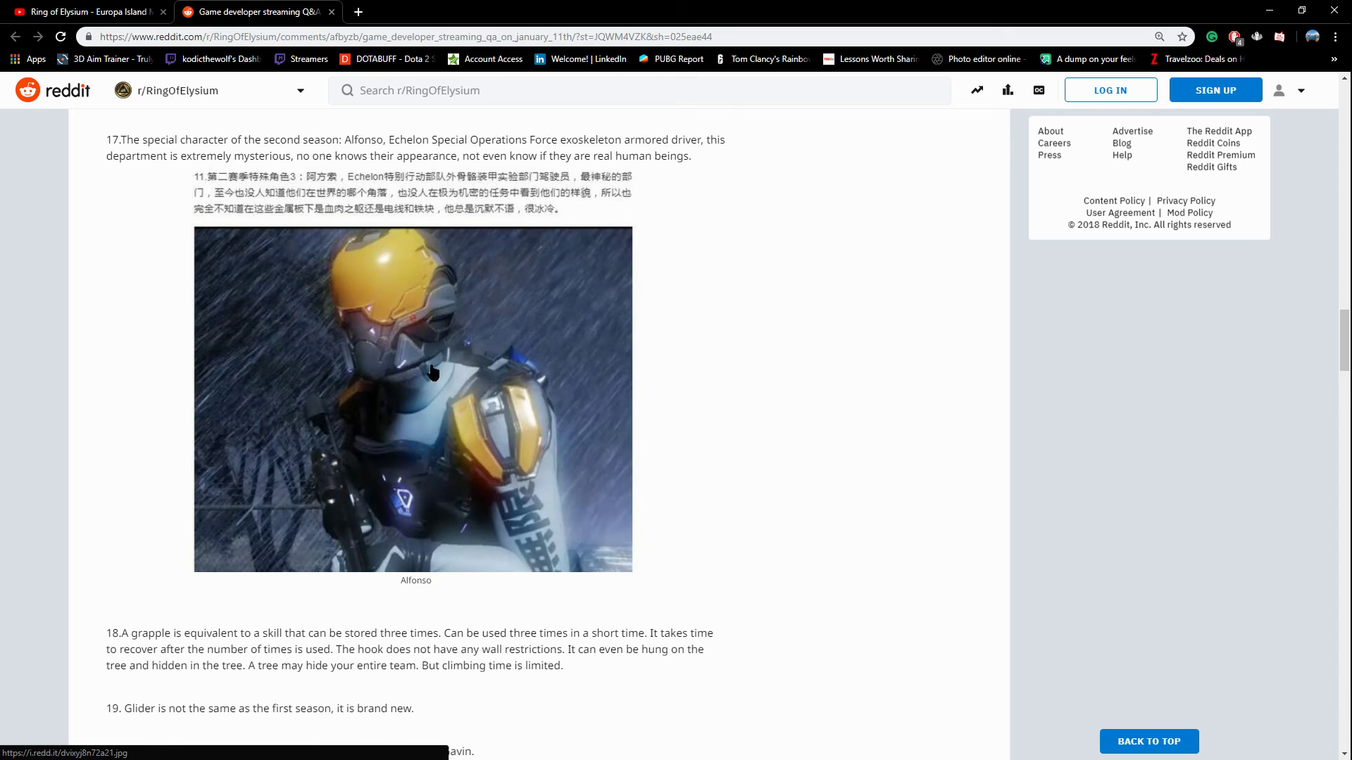
scroll(649, 452, down, 5)
scroll(651, 451, down, 3)
scroll(667, 455, up, 7)
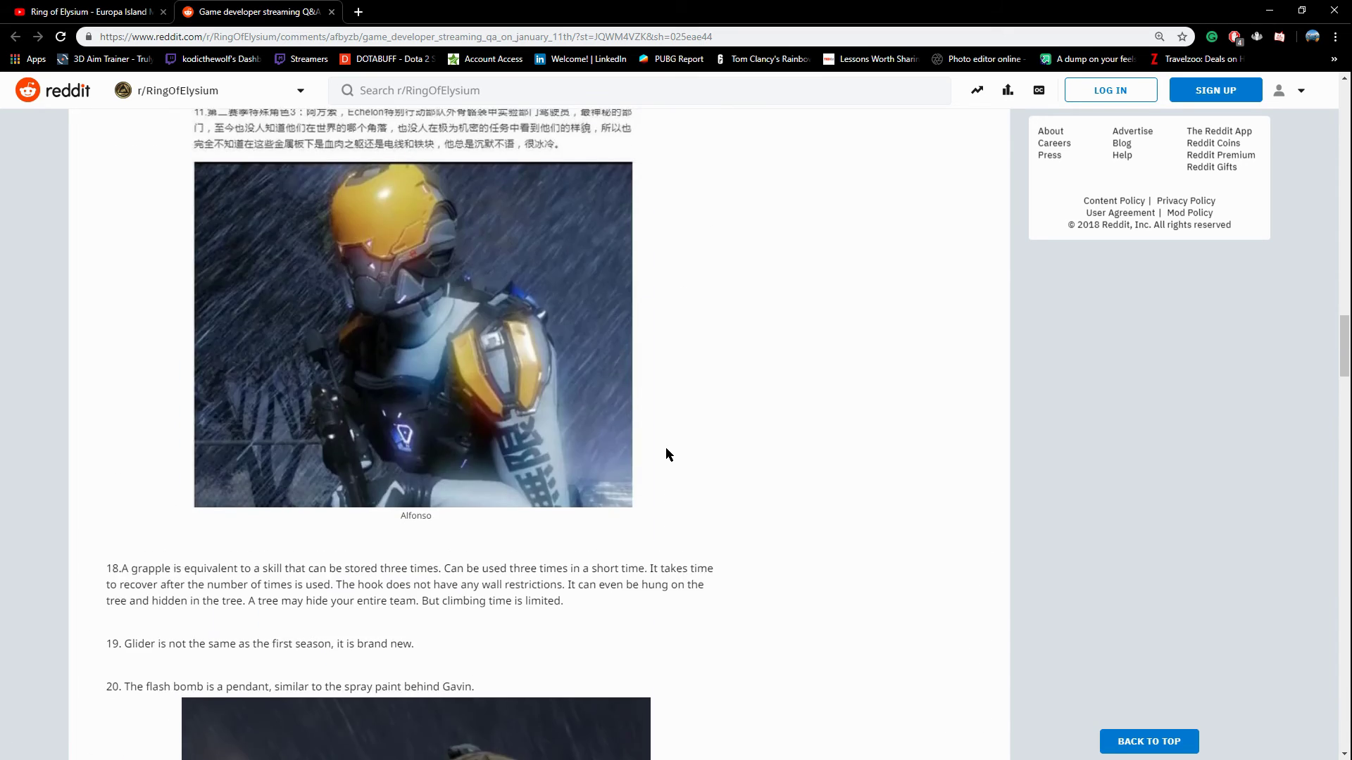
scroll(664, 434, up, 6)
scroll(654, 412, up, 6)
scroll(650, 406, up, 6)
scroll(646, 410, up, 2)
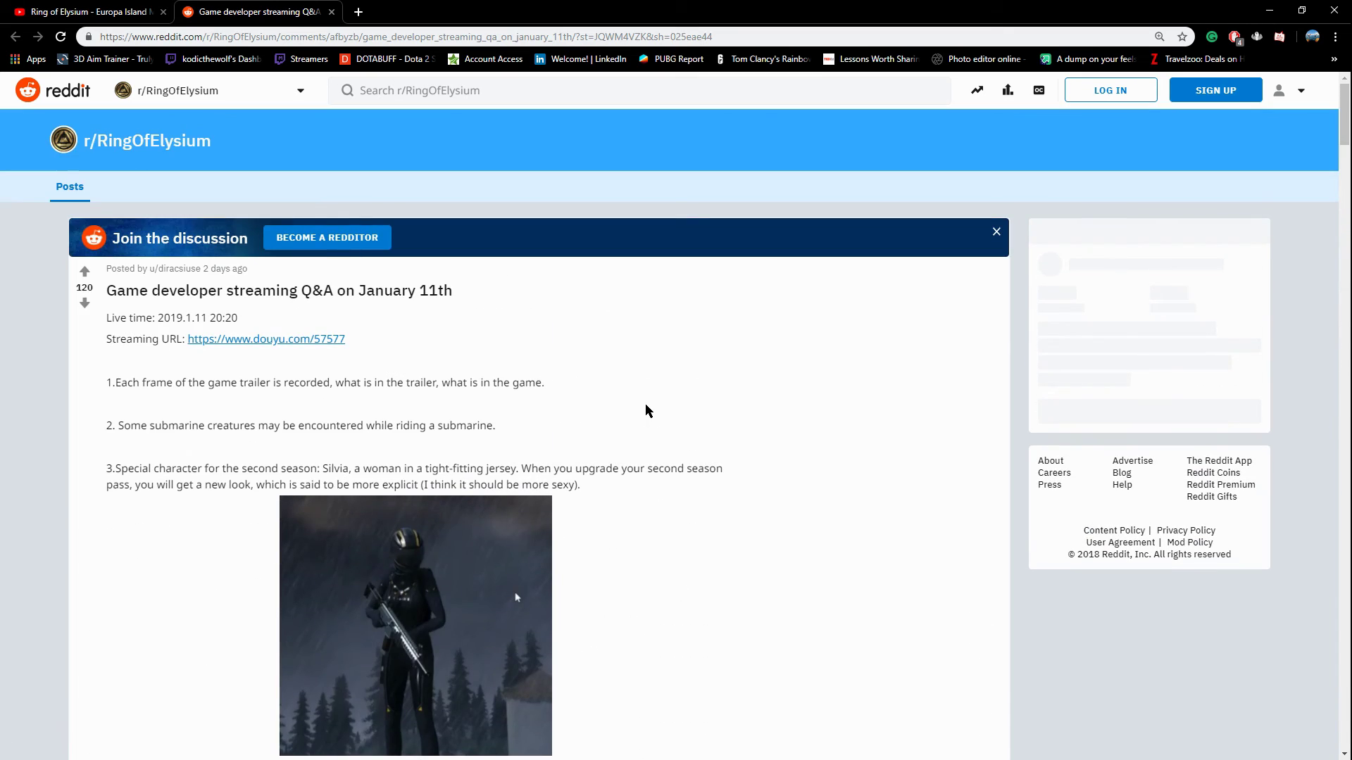